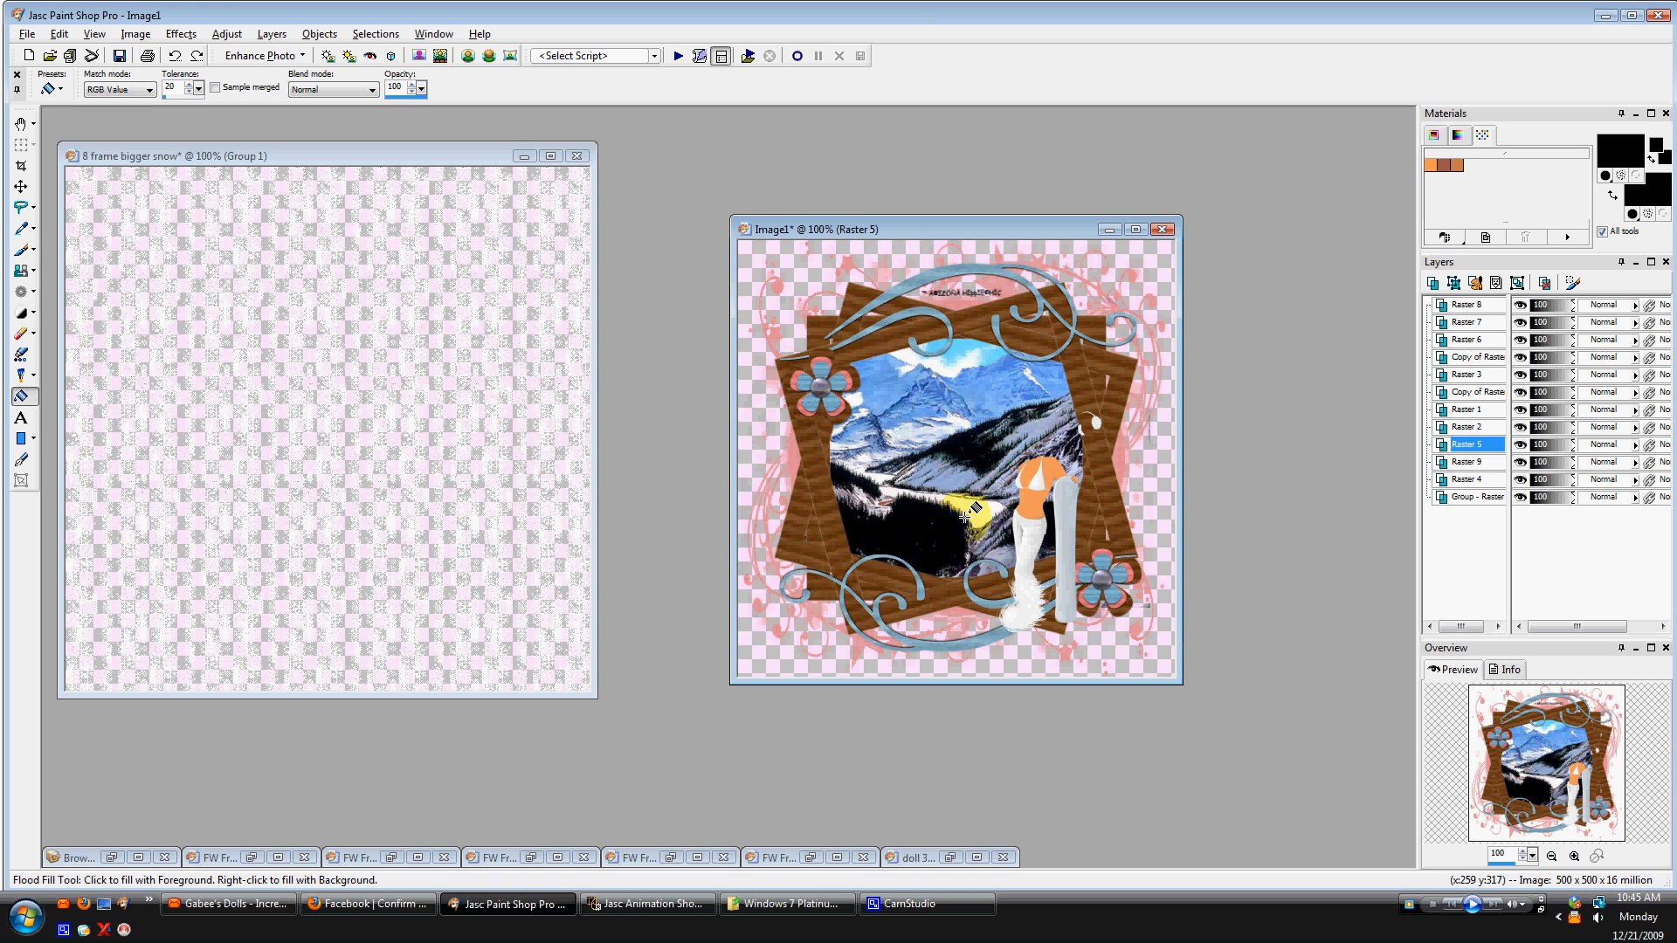
Inspect the snow image's Group 1 layers, and select the Raster 5 layer in Image1.
left_click(479, 160)
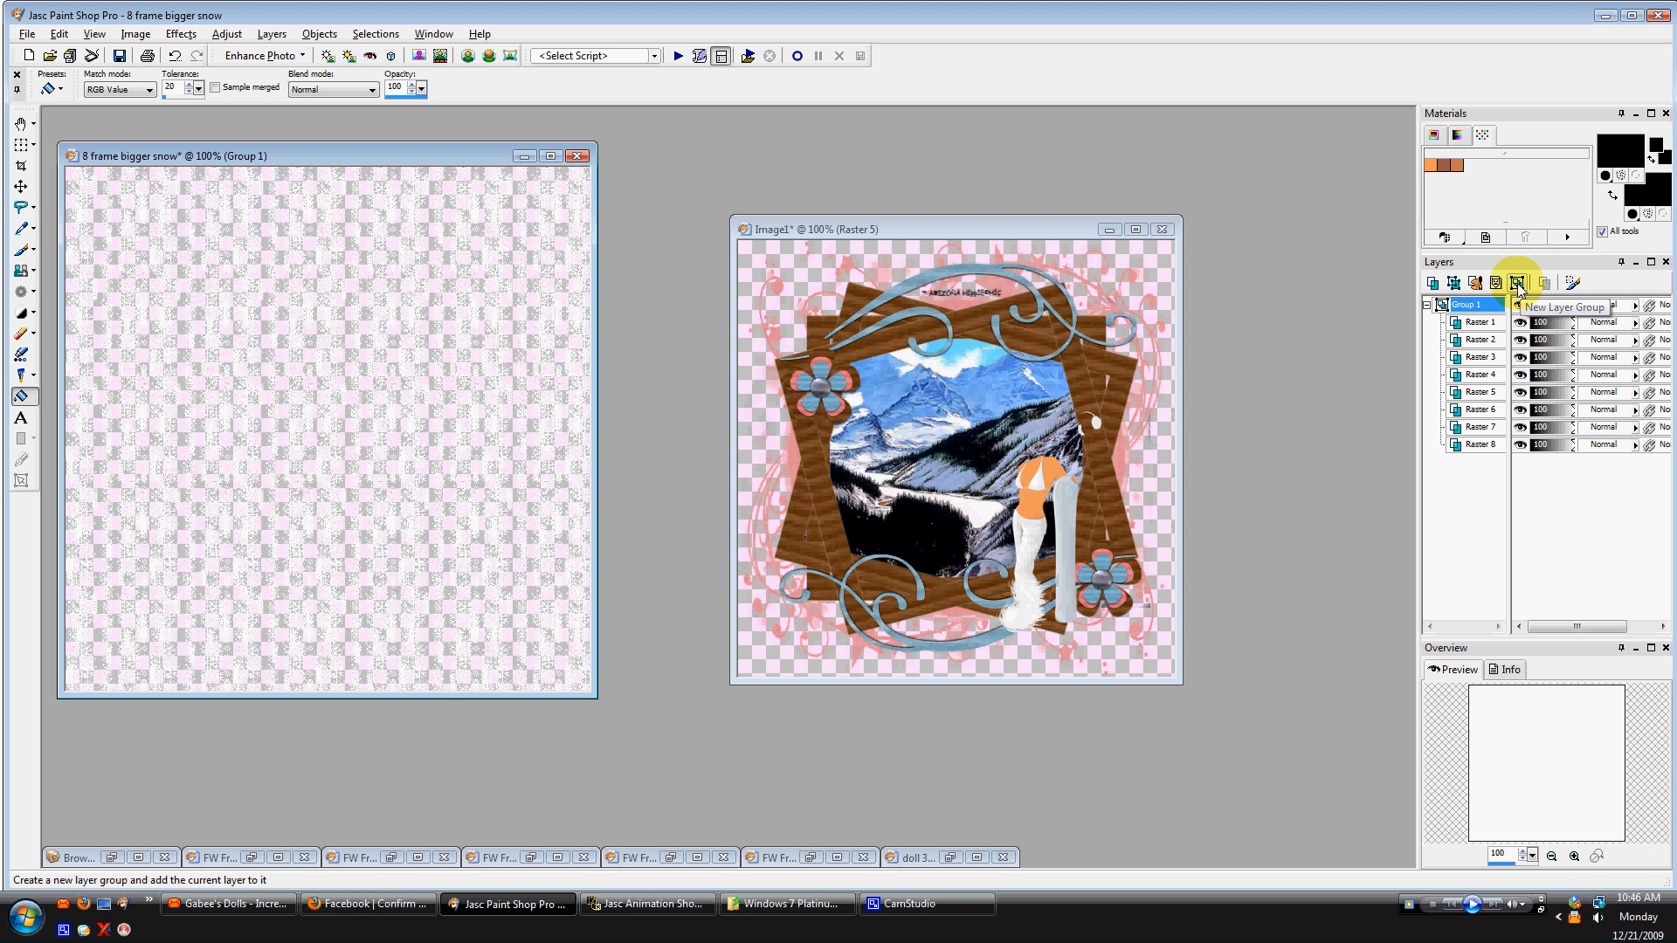
mouse_move(1478, 310)
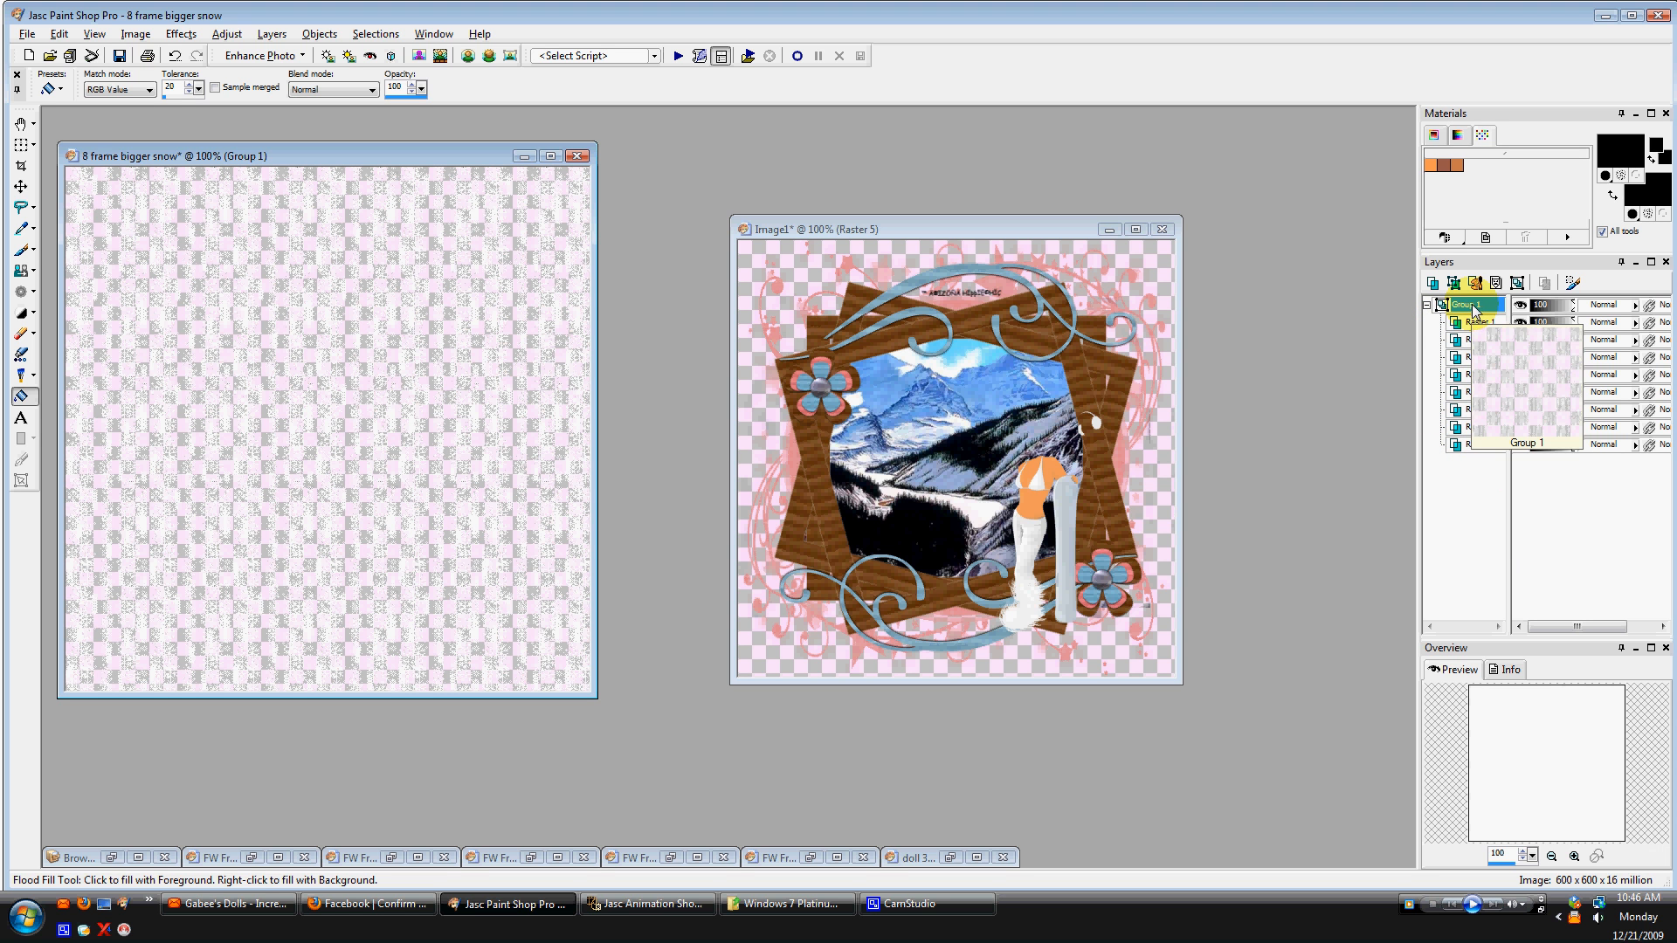
mouse_move(1492, 358)
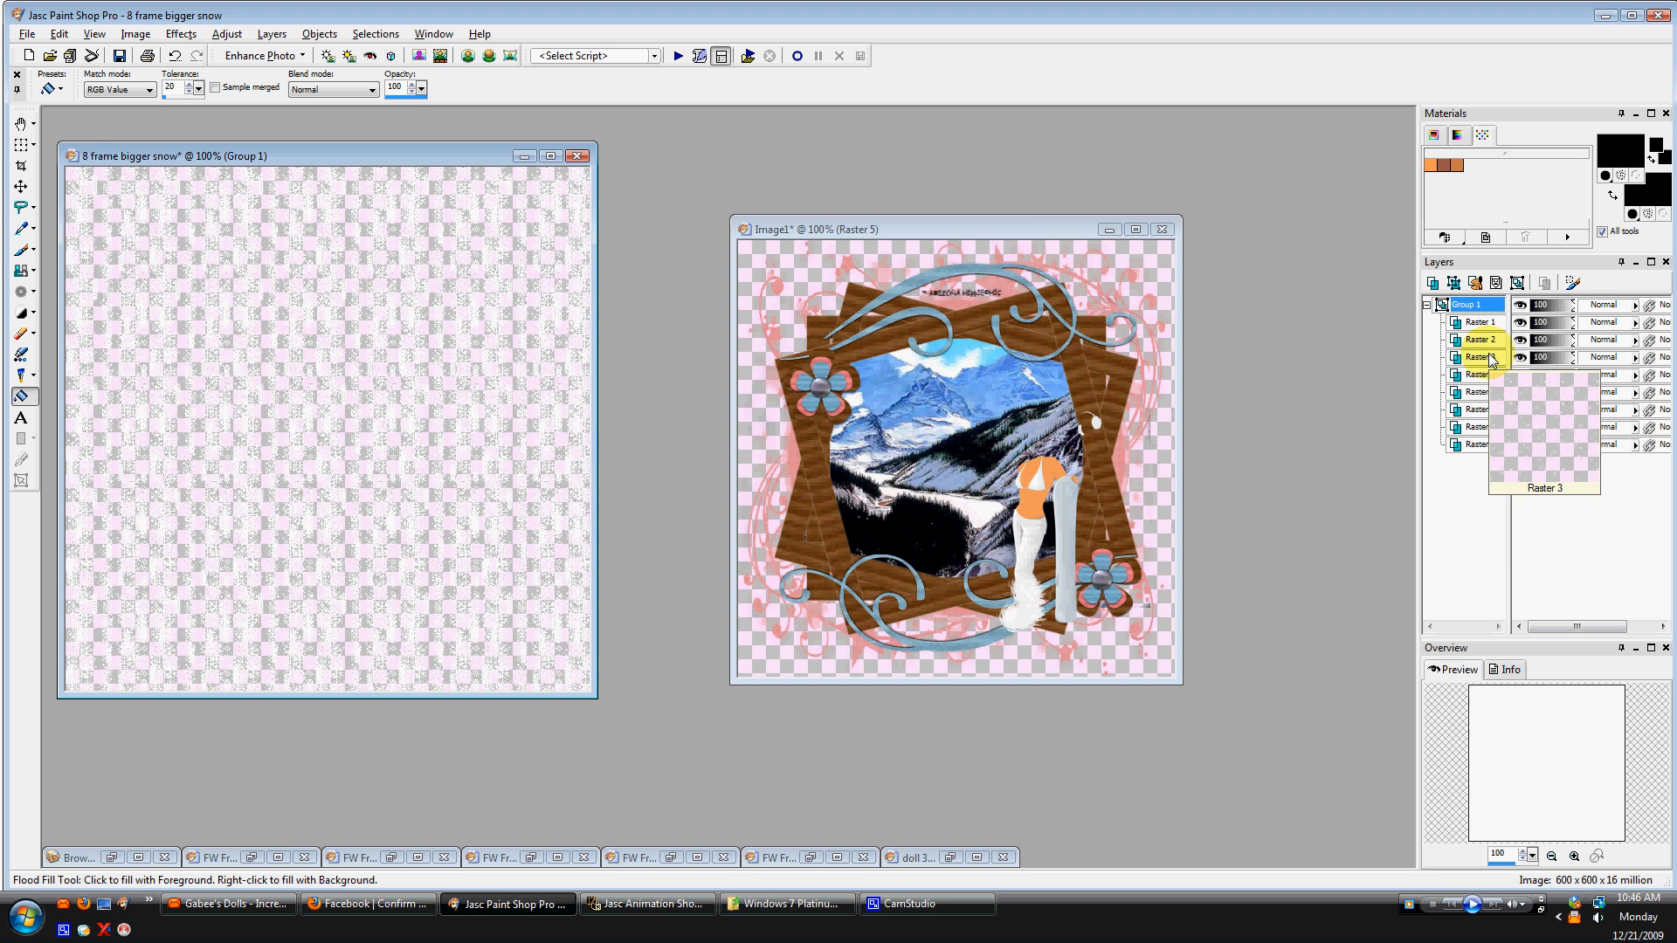
left_click(837, 228)
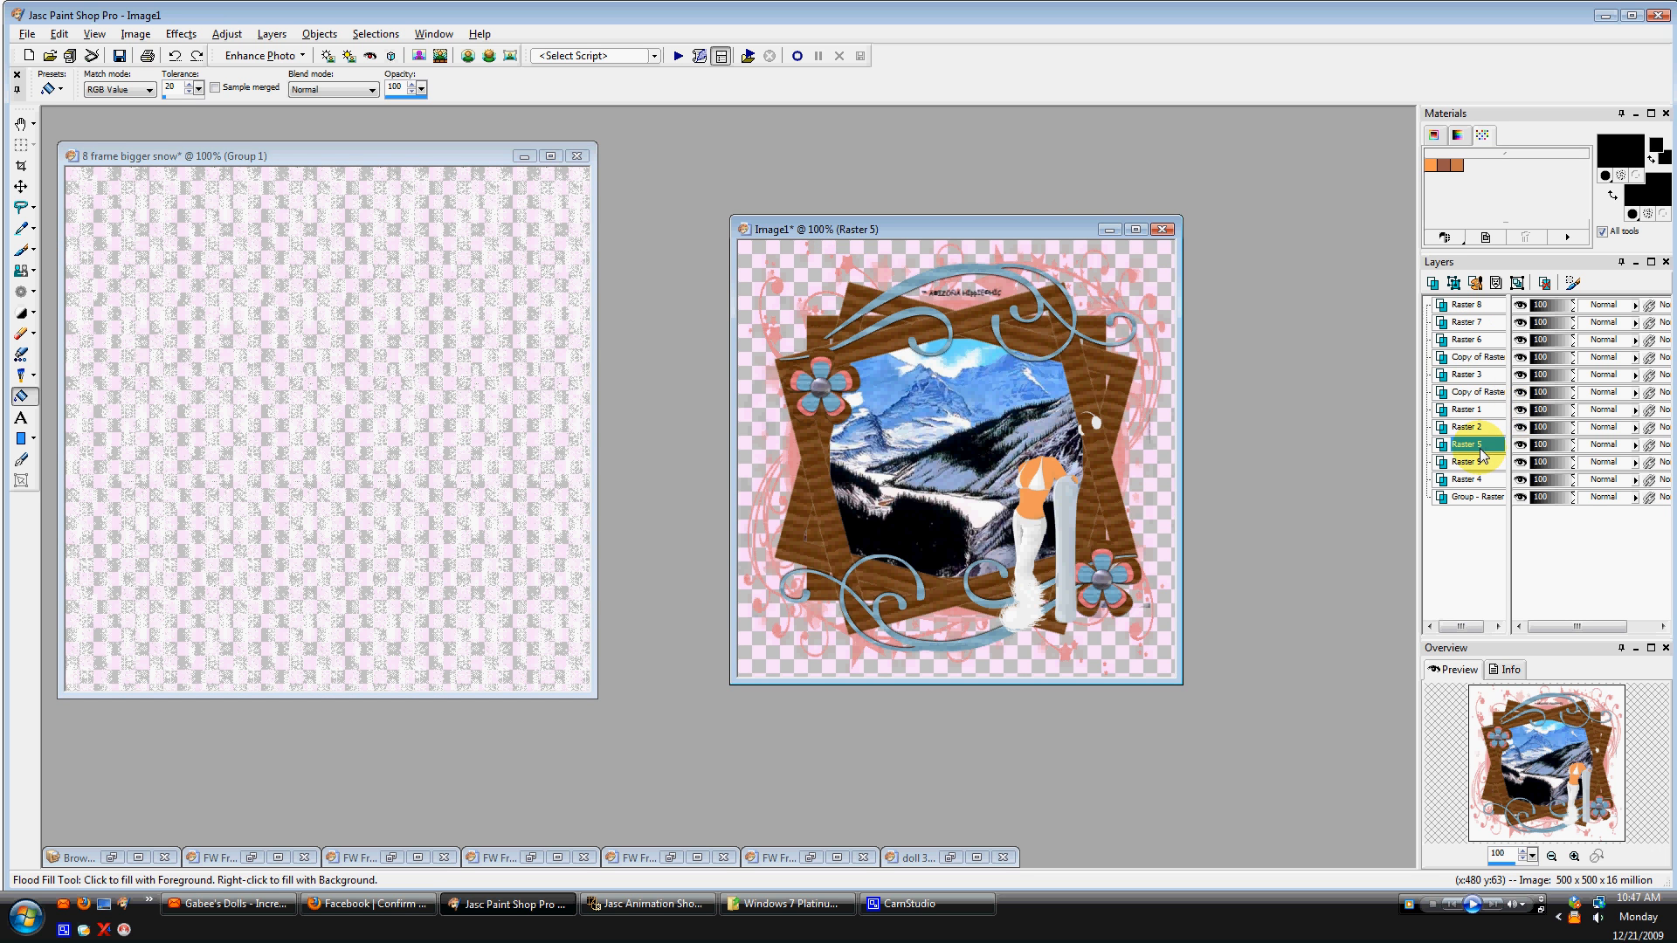
mouse_move(1462, 449)
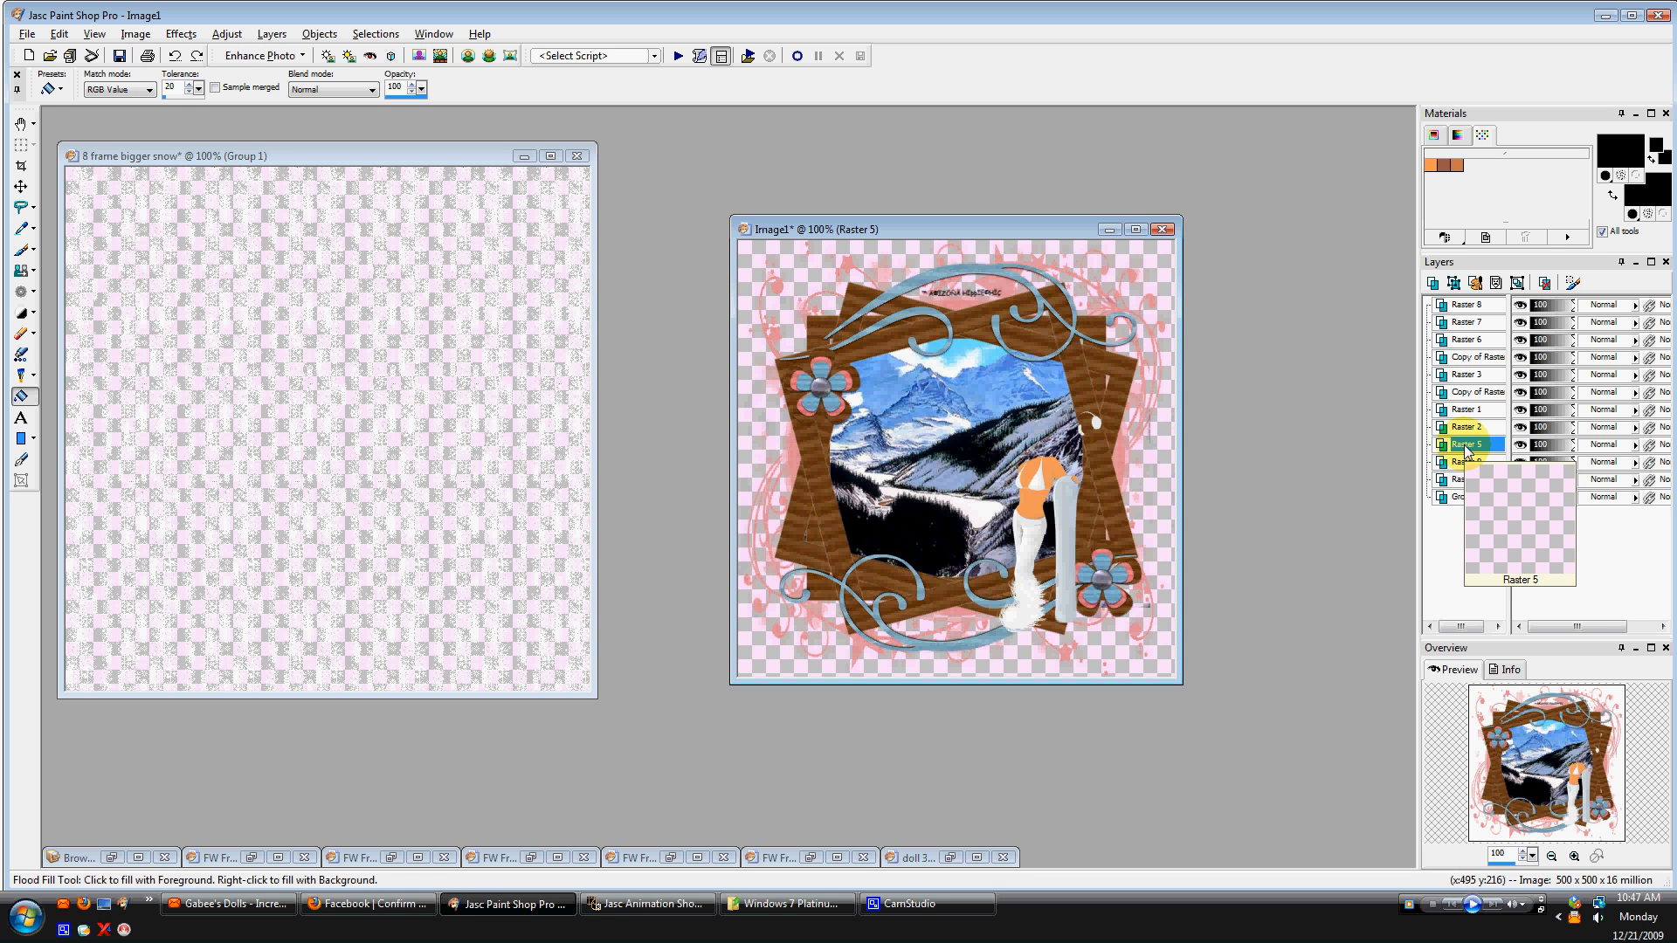
left_click(1467, 452)
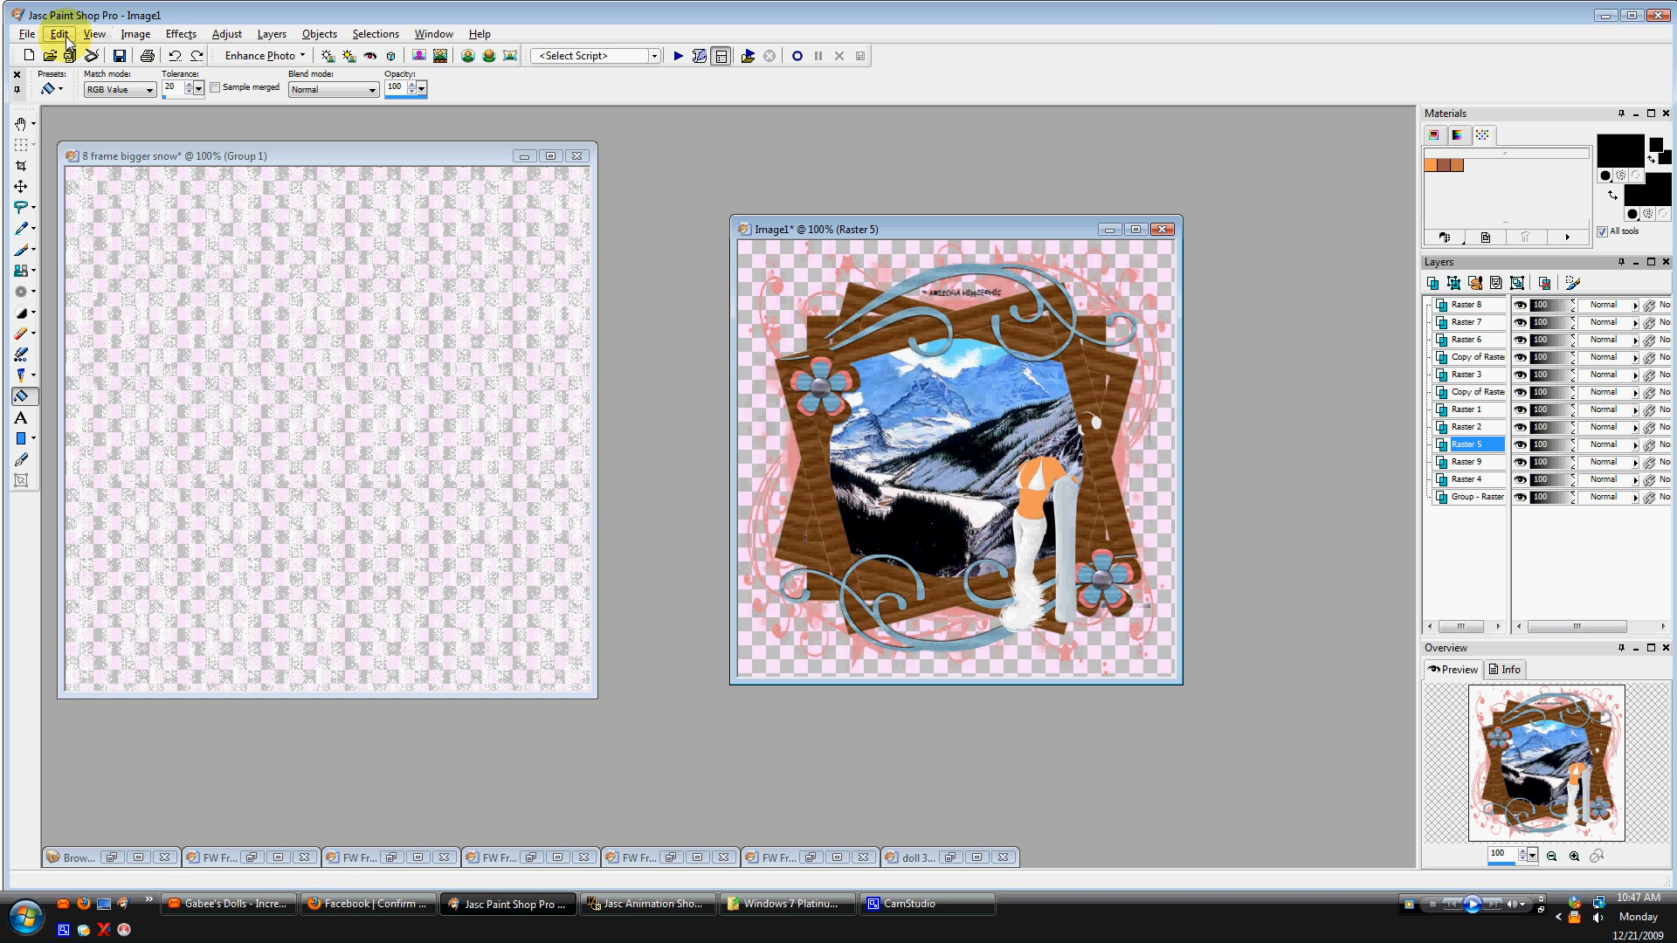
Copy the Group 1 snow layers from the 8 frame bigger snow image.
left_click(108, 155)
left_click(59, 33)
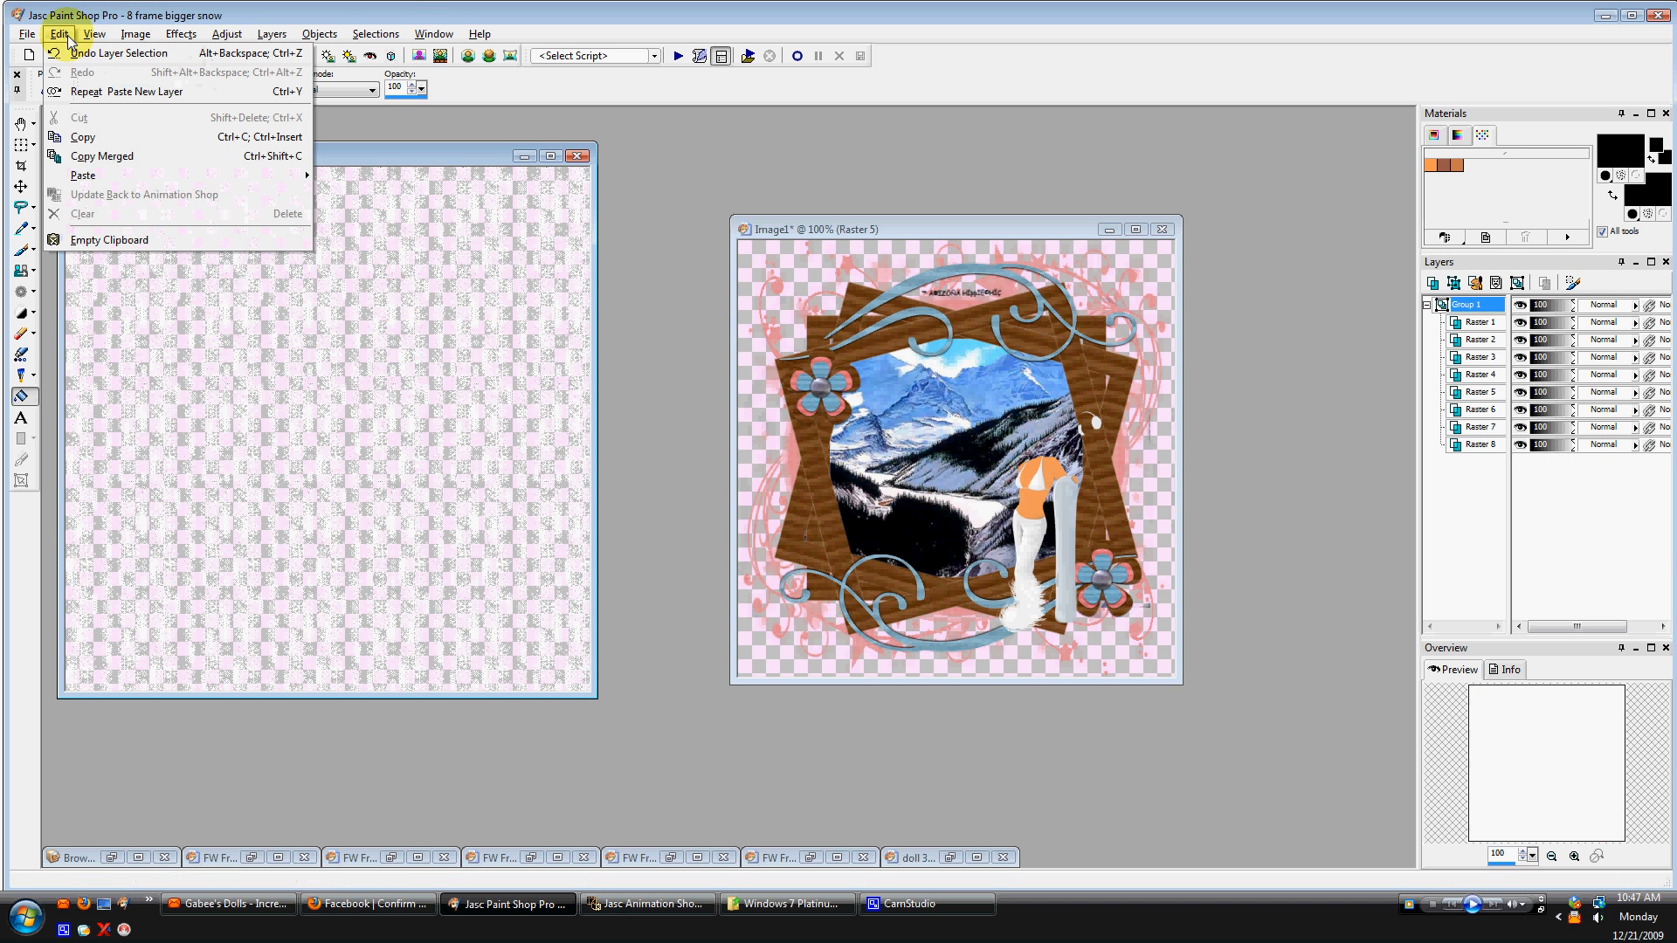
left_click(70, 137)
Paste the copied snow group into Image1 as a new layer.
left_click(853, 229)
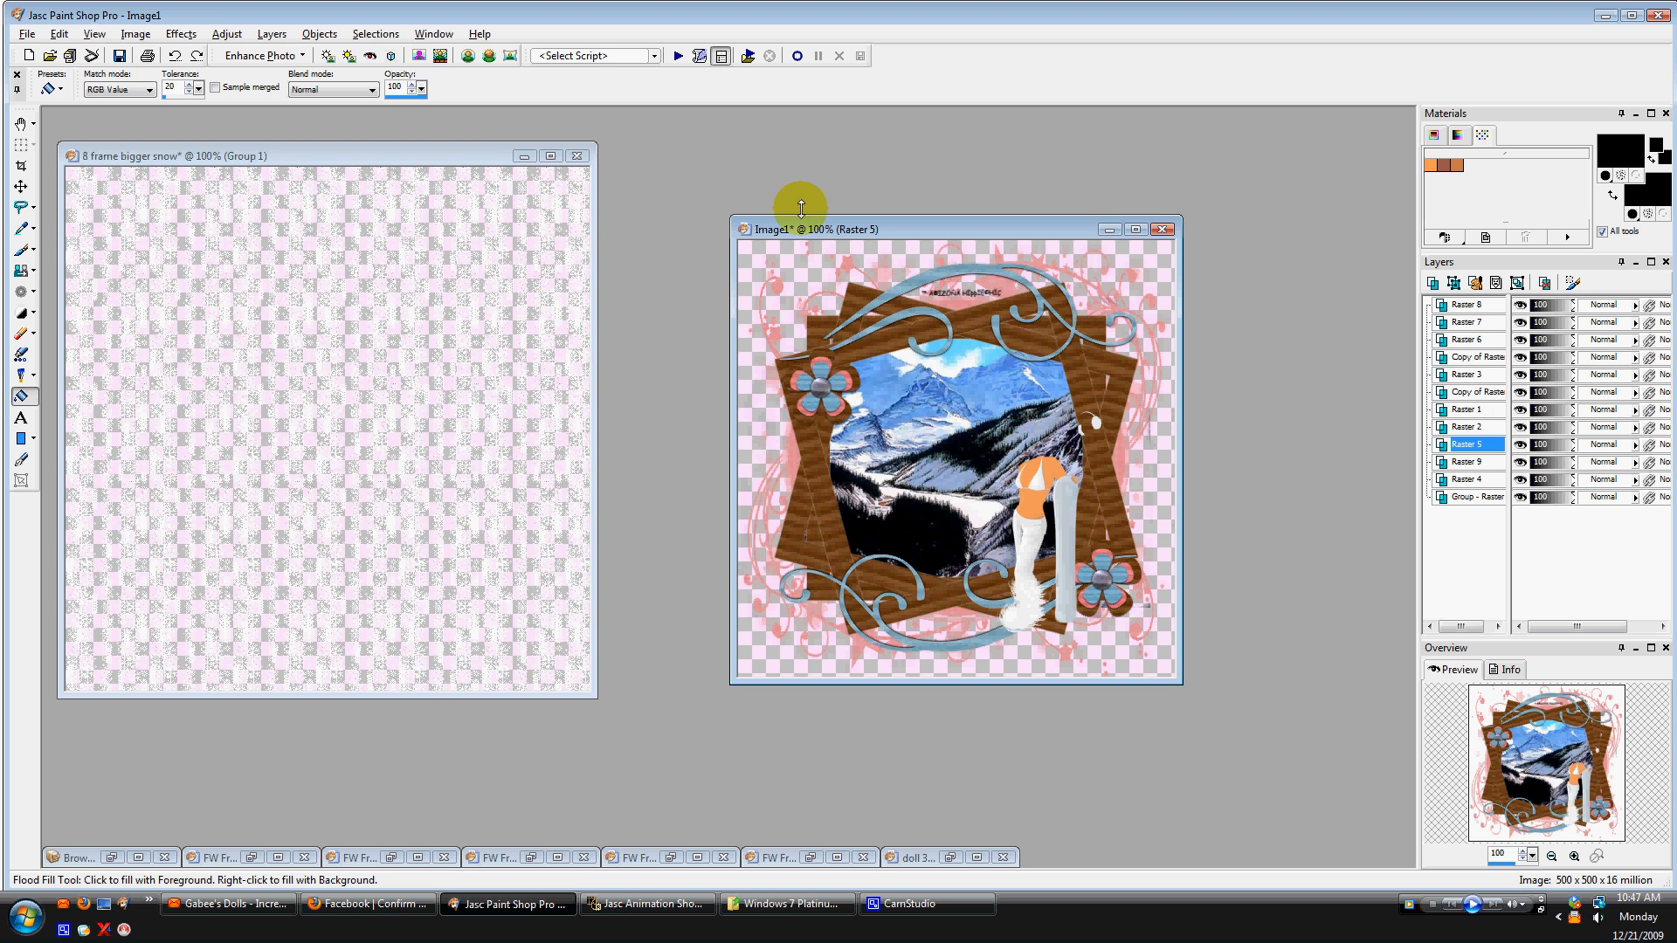
left_click(95, 34)
mouse_move(59, 33)
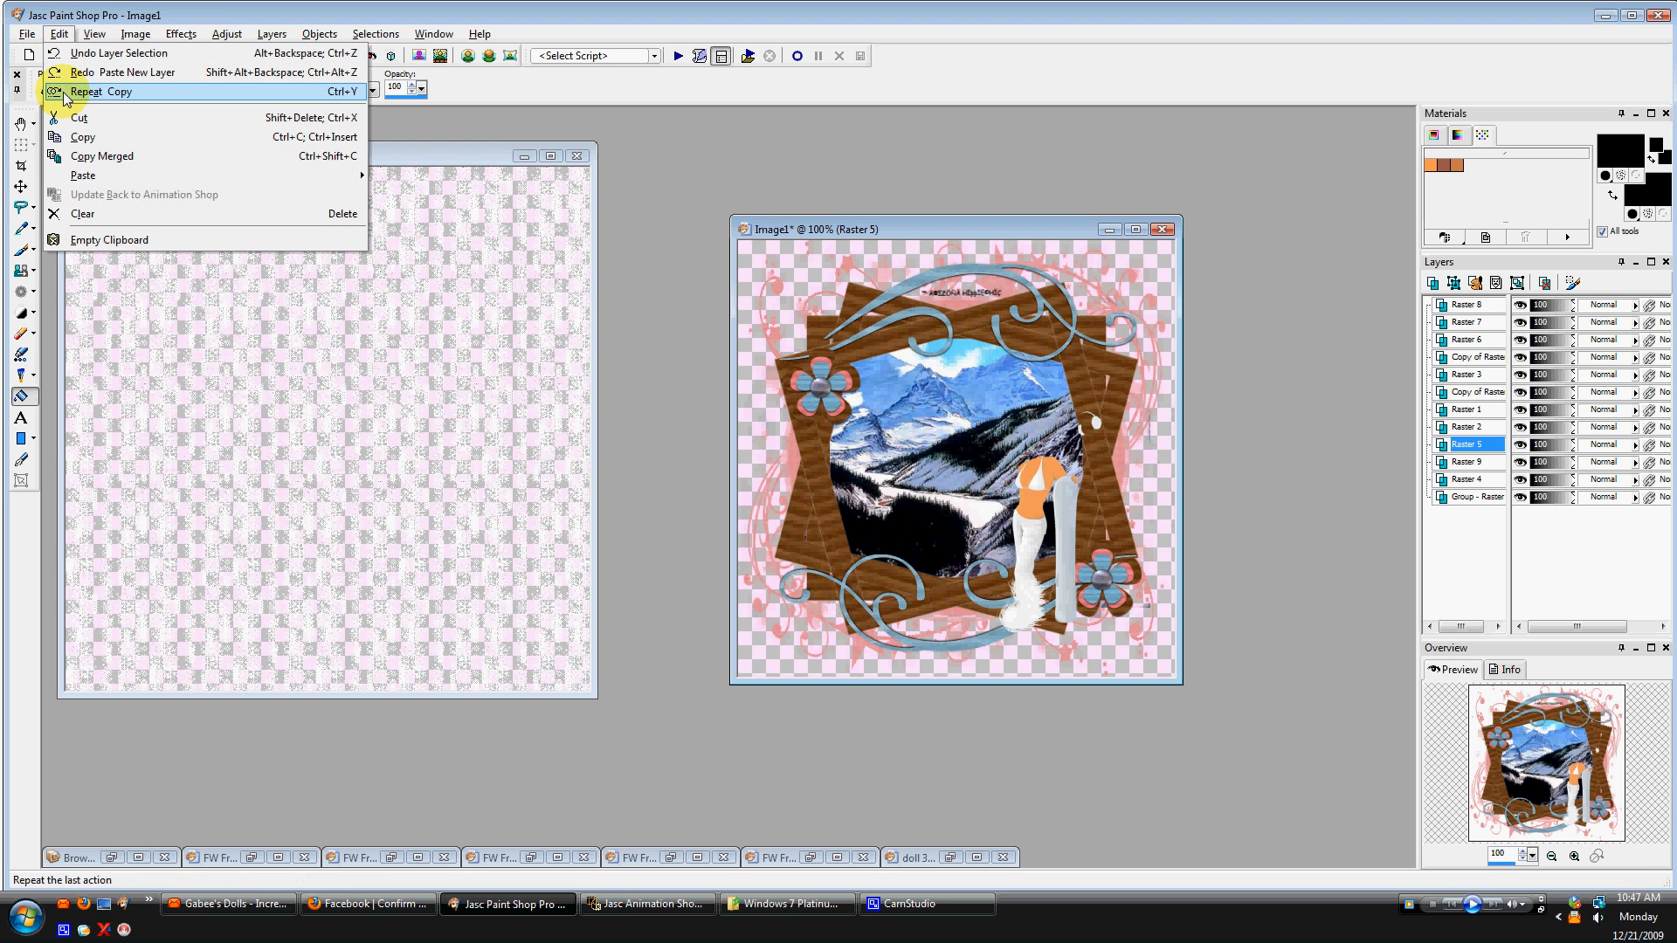
mouse_move(299, 176)
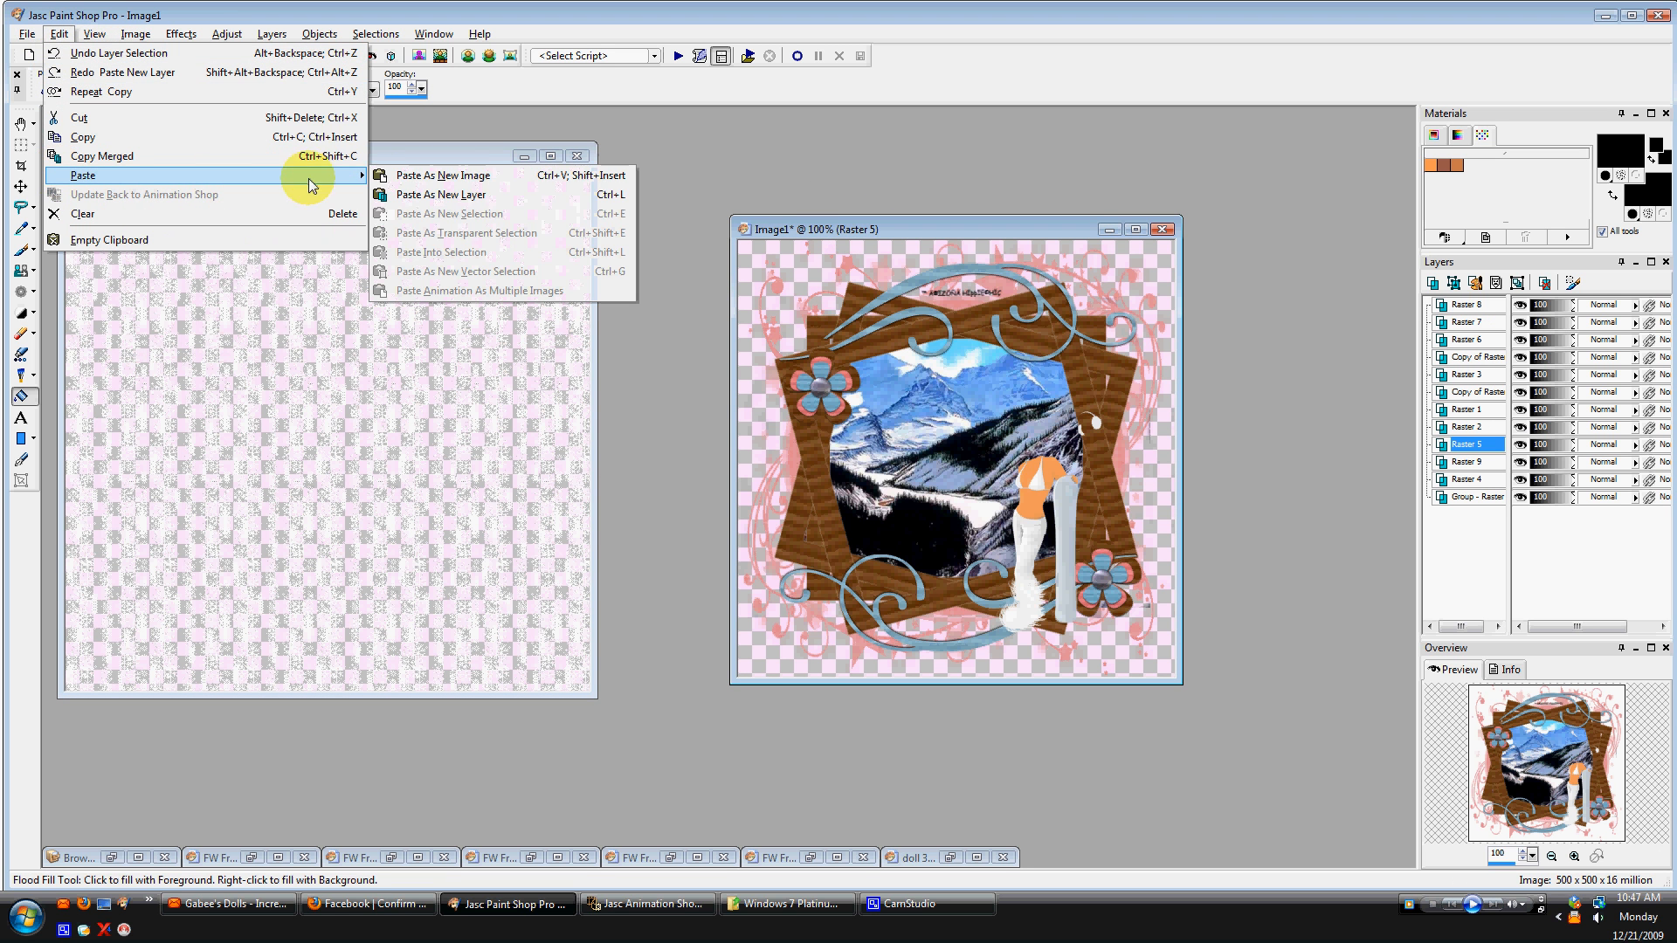
left_click(468, 191)
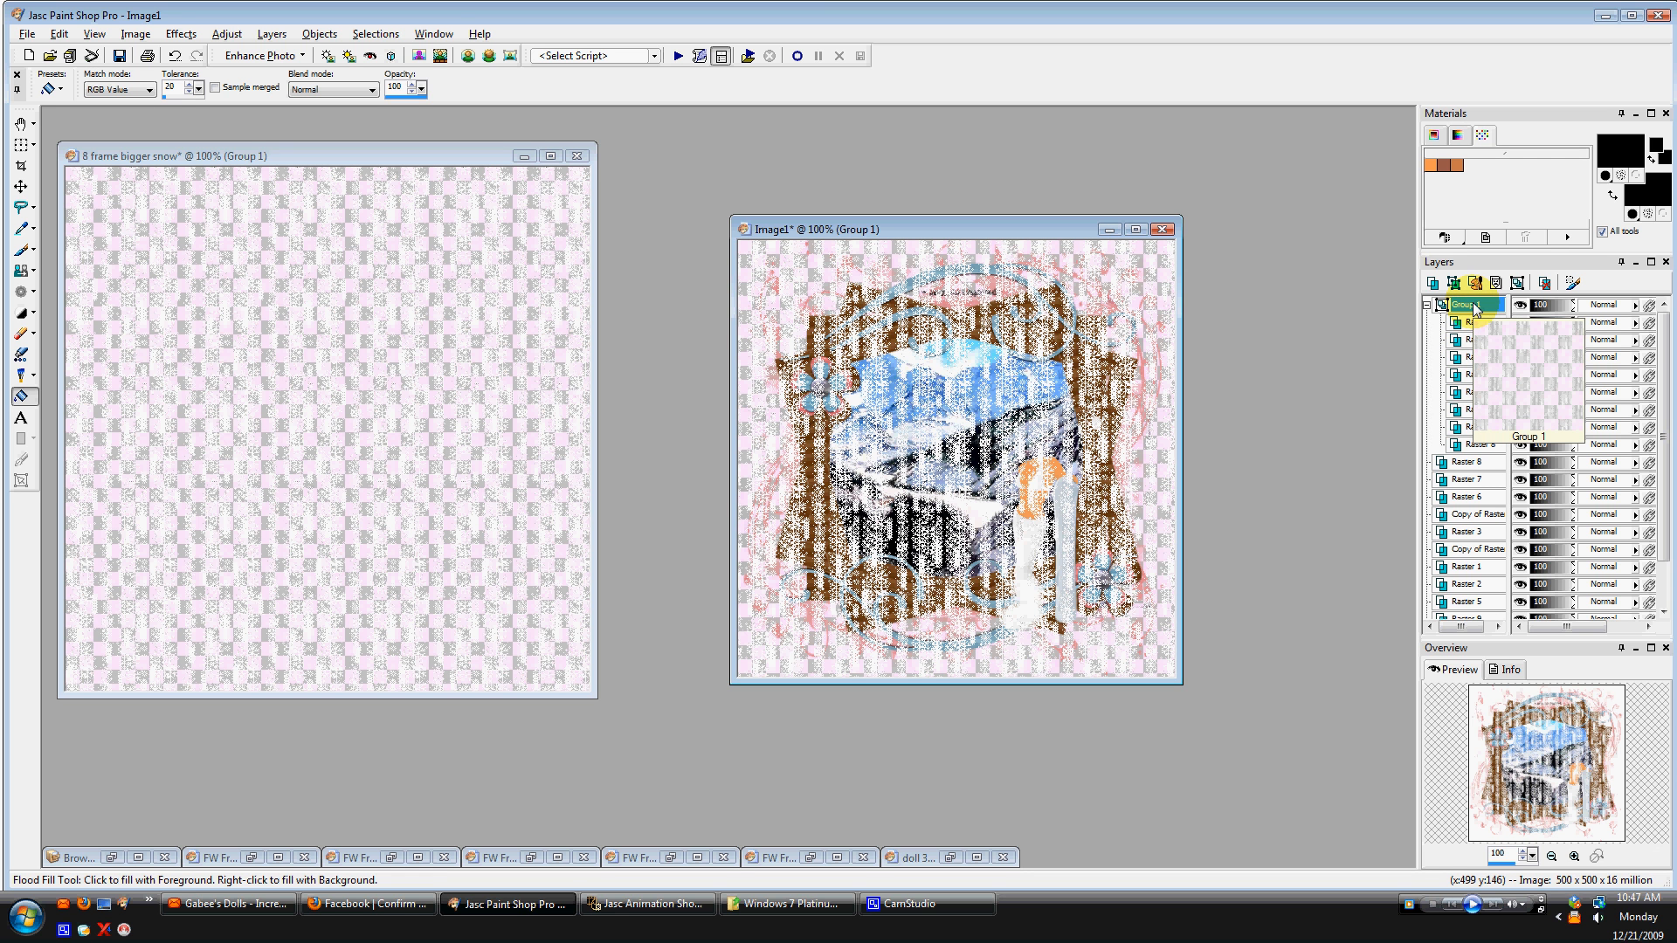
Move the snow frame layers out of Group 1 down the stack, below the frame and embellishment layers.
left_click_drag(1465, 445, 1455, 608)
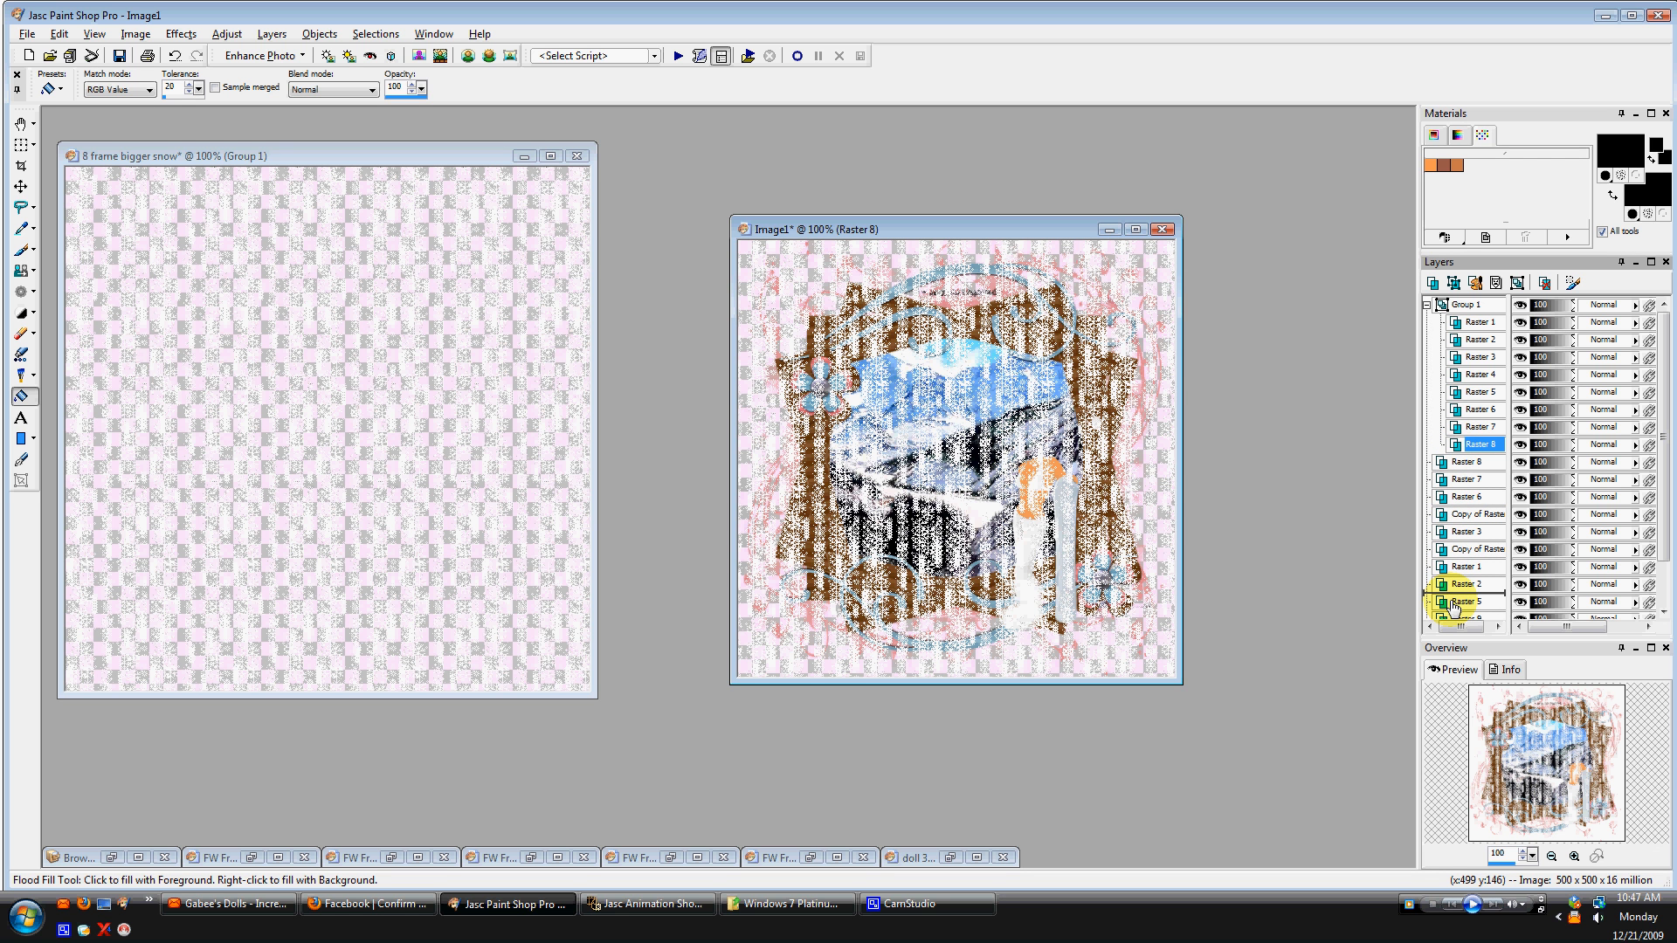
left_click_drag(1454, 607, 1450, 600)
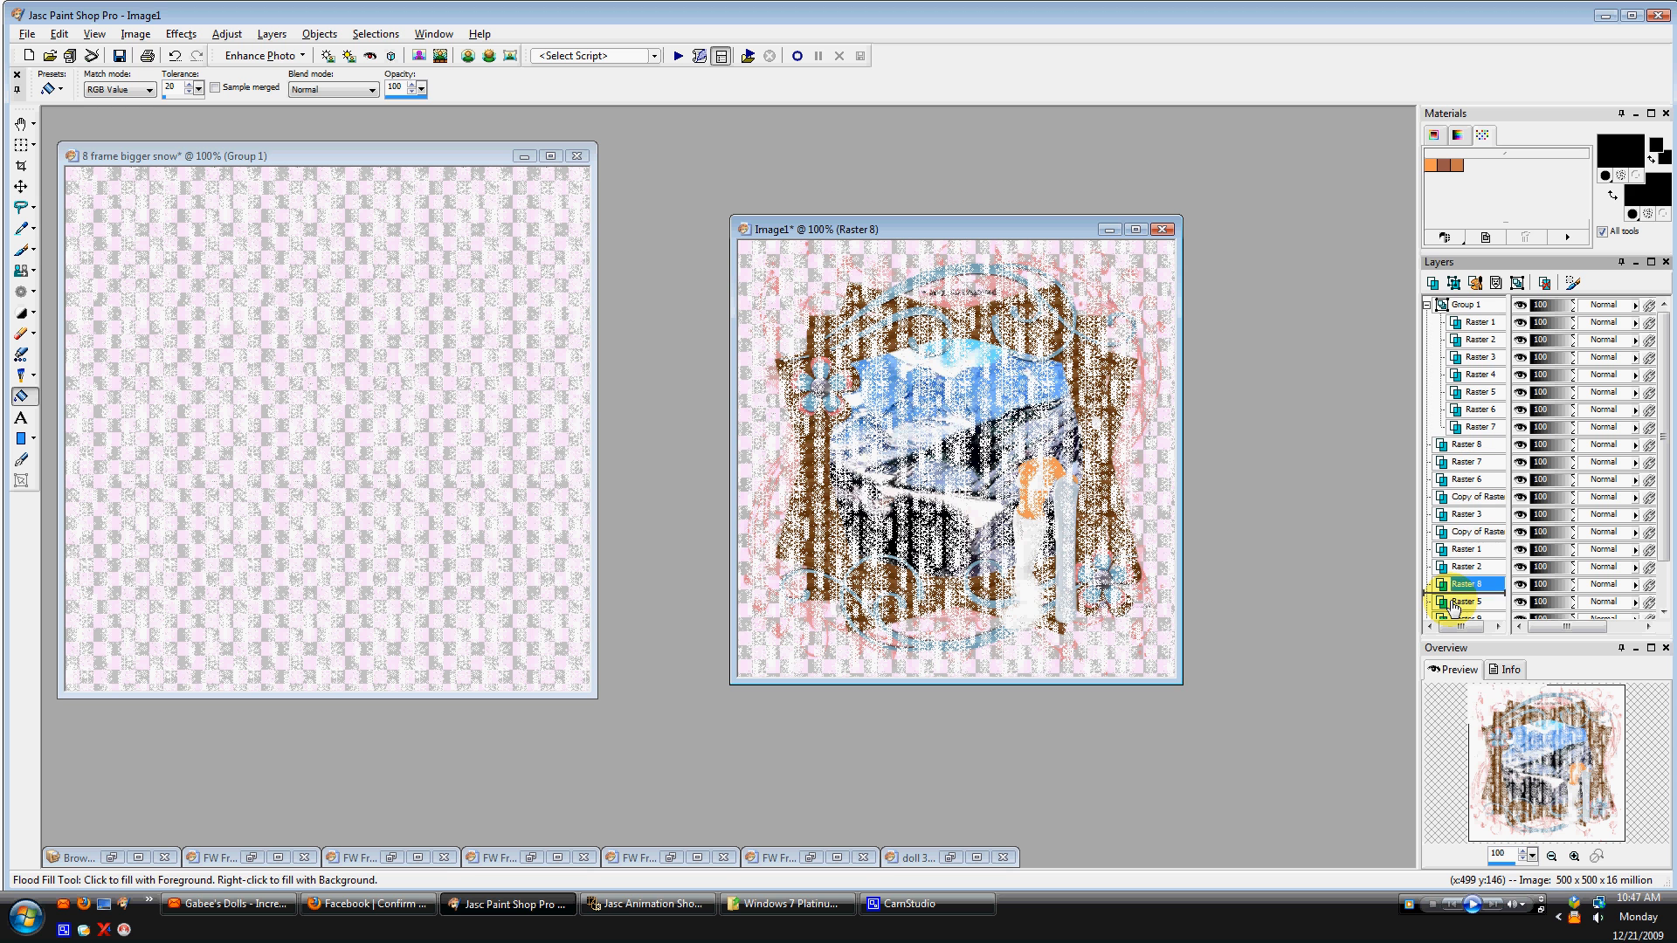
left_click_drag(1469, 426, 1445, 588)
left_click_drag(1471, 407, 1443, 587)
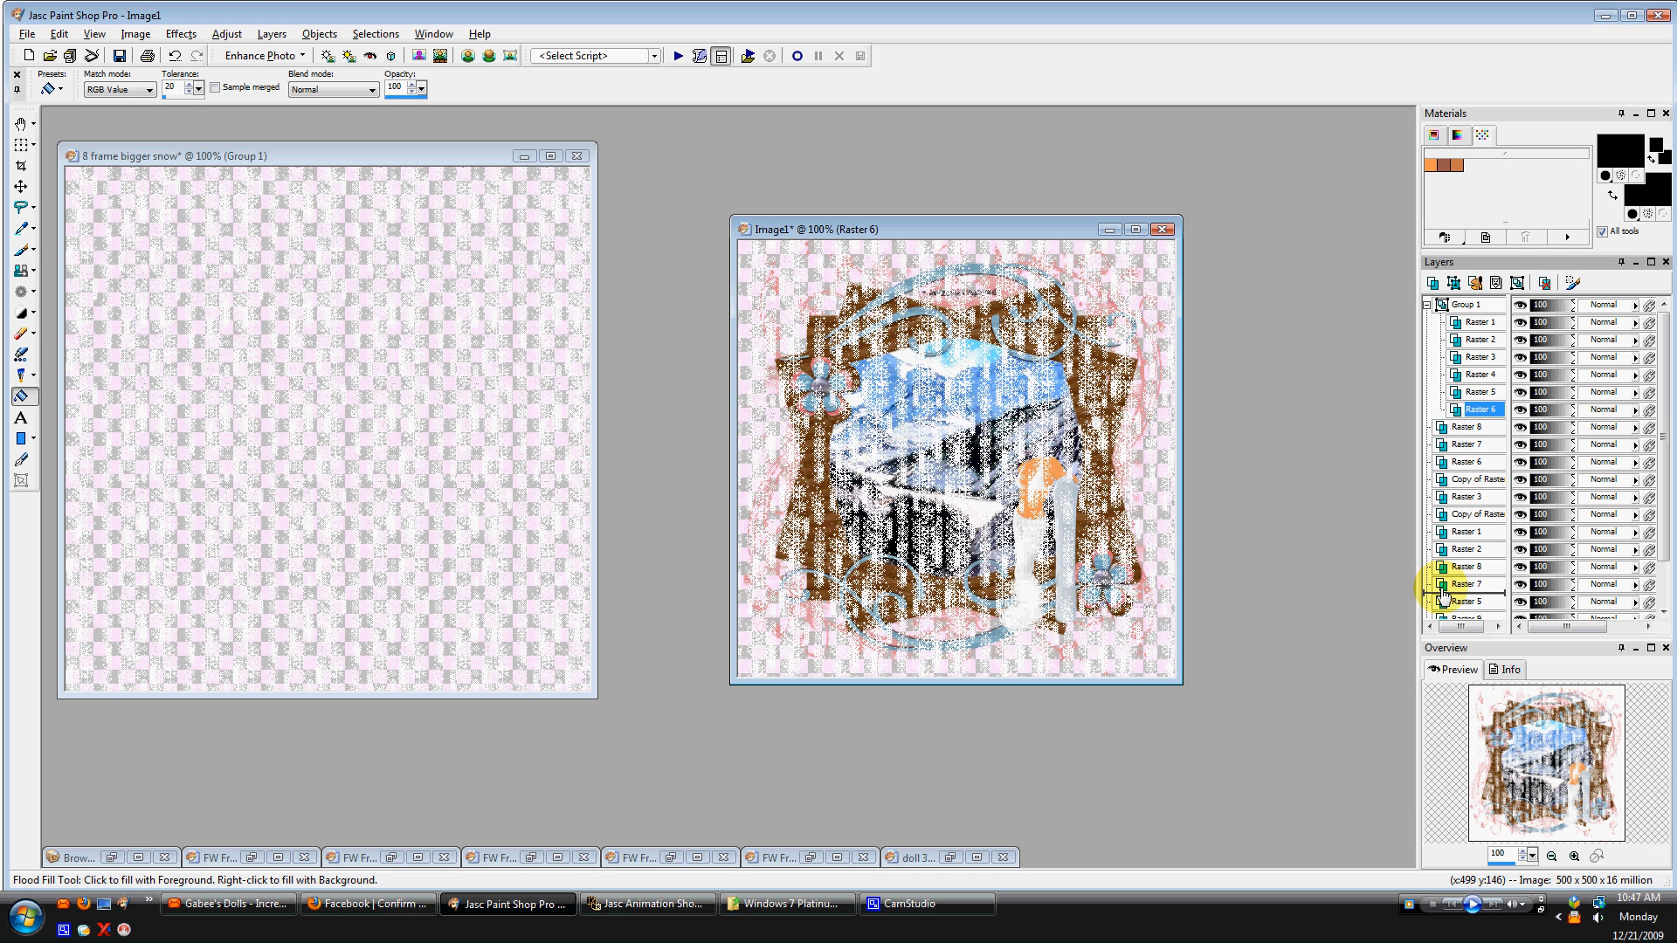
left_click(1476, 393)
left_click_drag(1476, 393, 1454, 583)
left_click_drag(1476, 357, 1467, 522)
left_click_drag(1476, 323, 1468, 507)
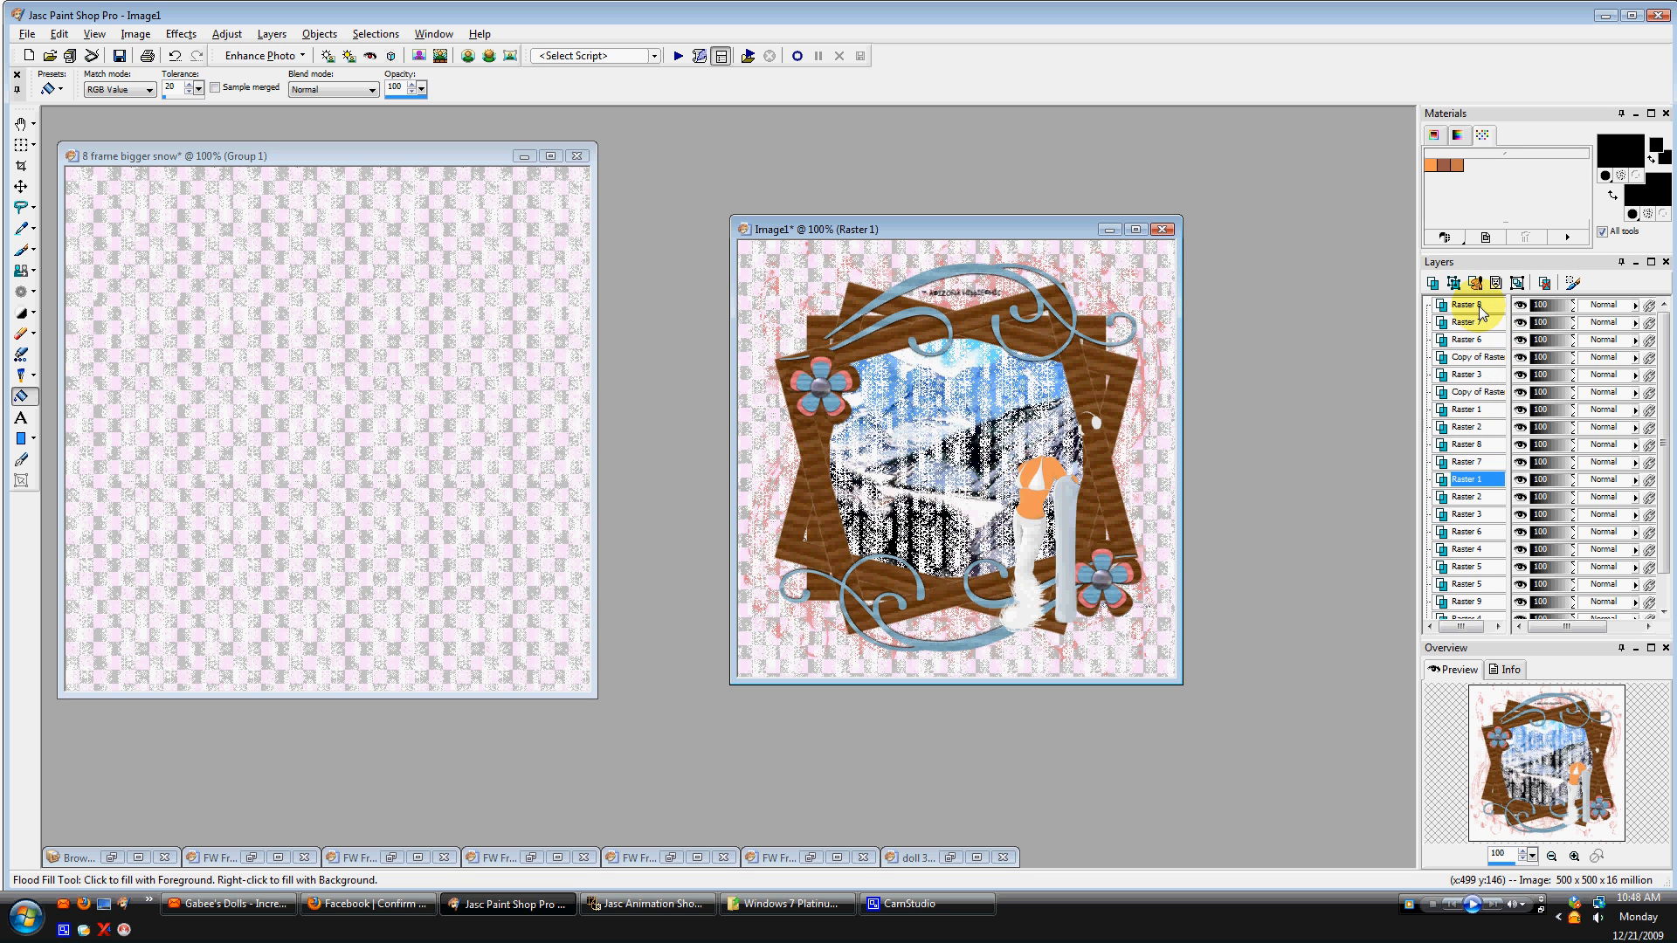
Select the Raster 2 frame layer and use the Magic Wand to select the frame's inner opening.
mouse_move(1463, 351)
mouse_move(1480, 436)
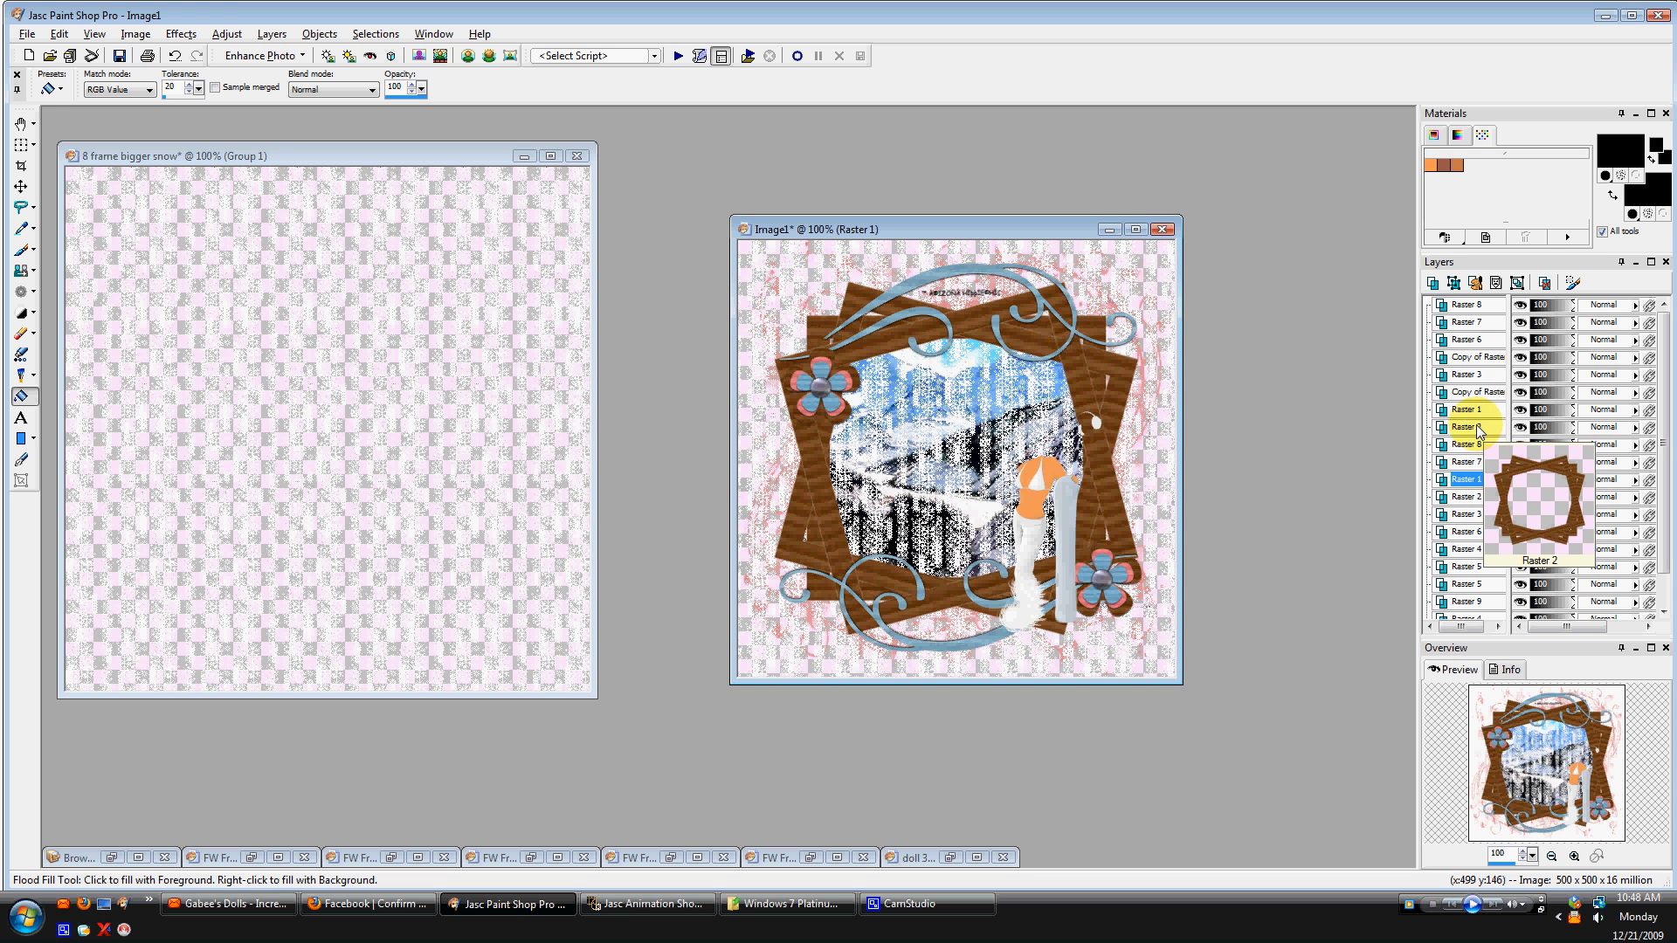
left_click(1475, 426)
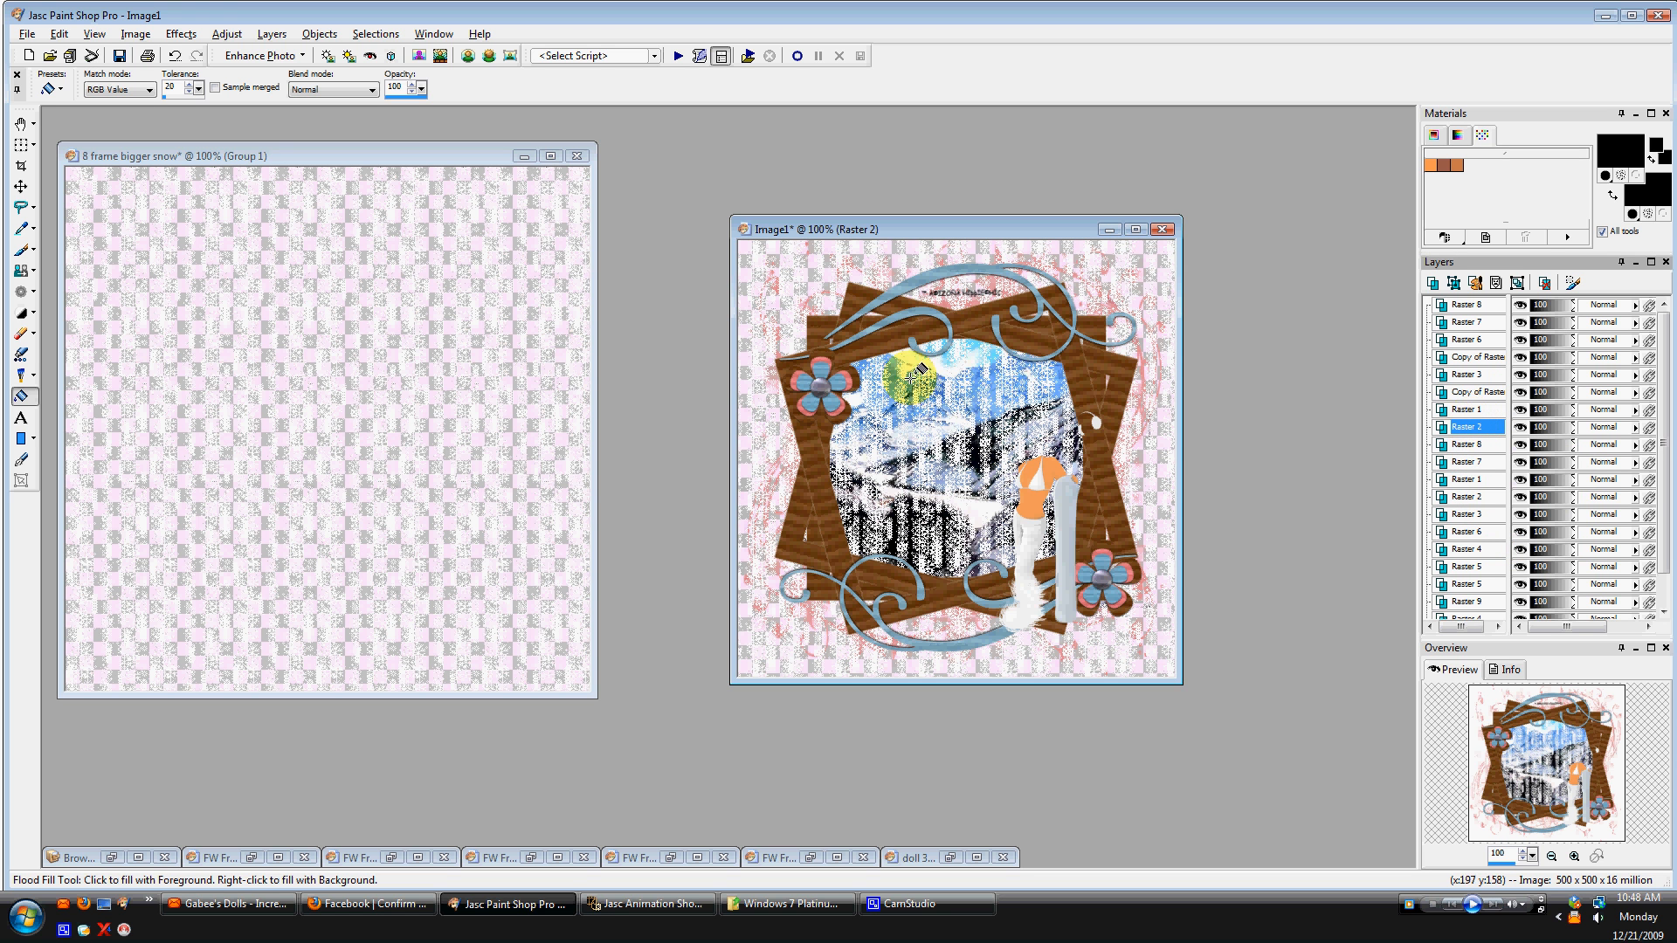
left_click(32, 209)
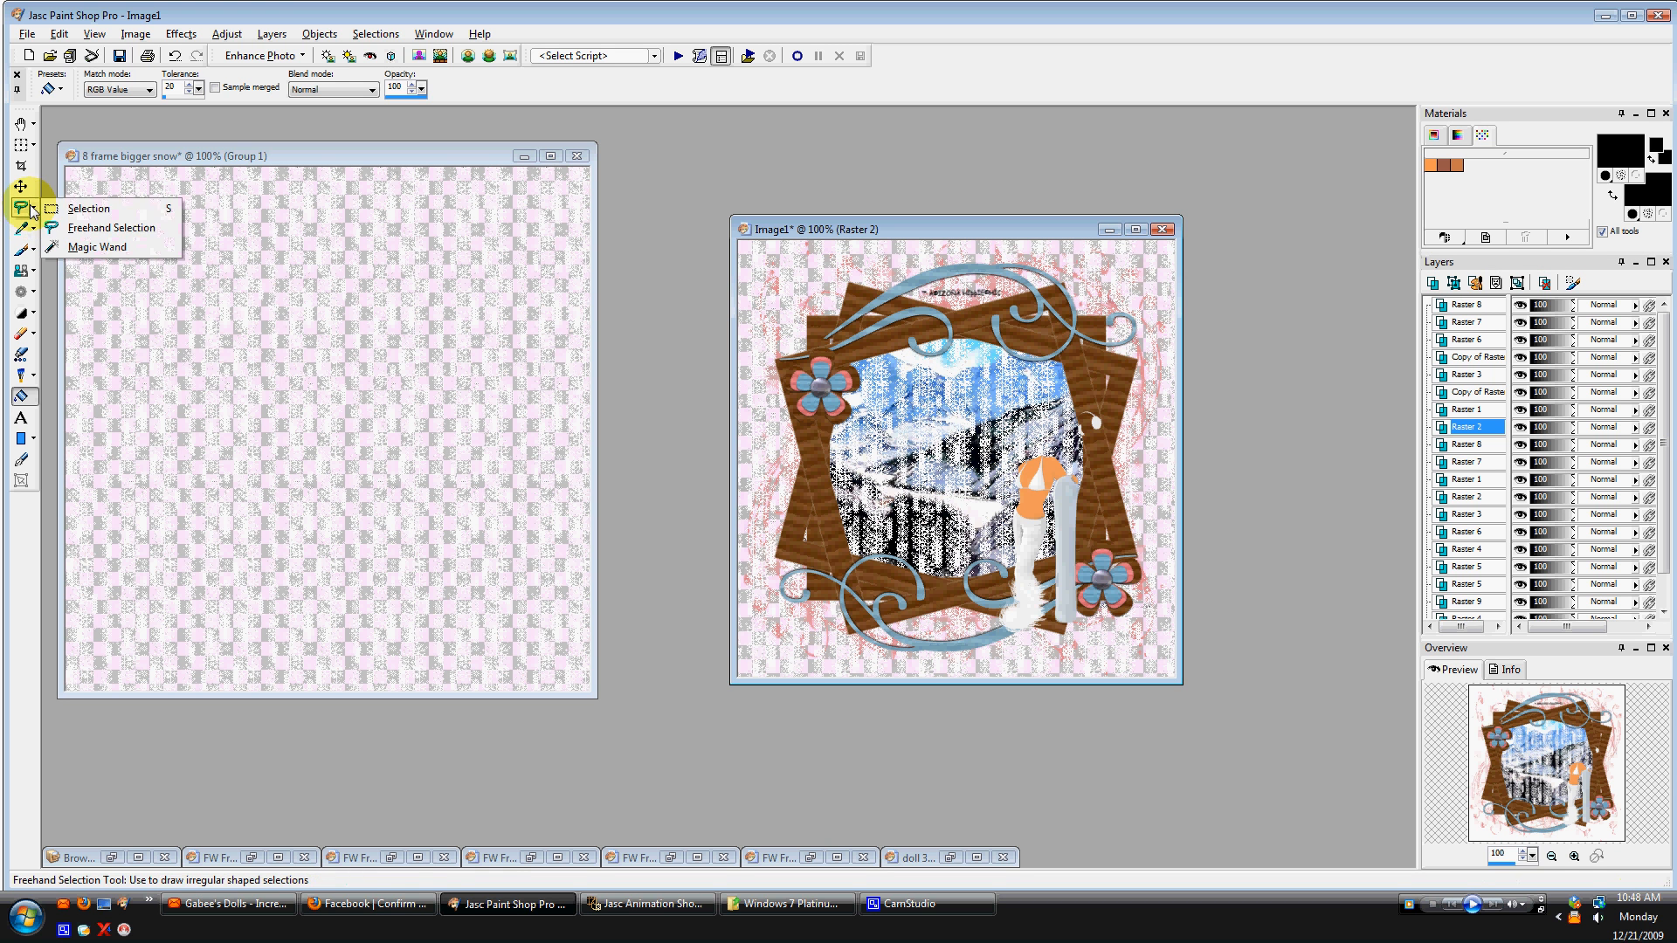
left_click(32, 226)
left_click(33, 212)
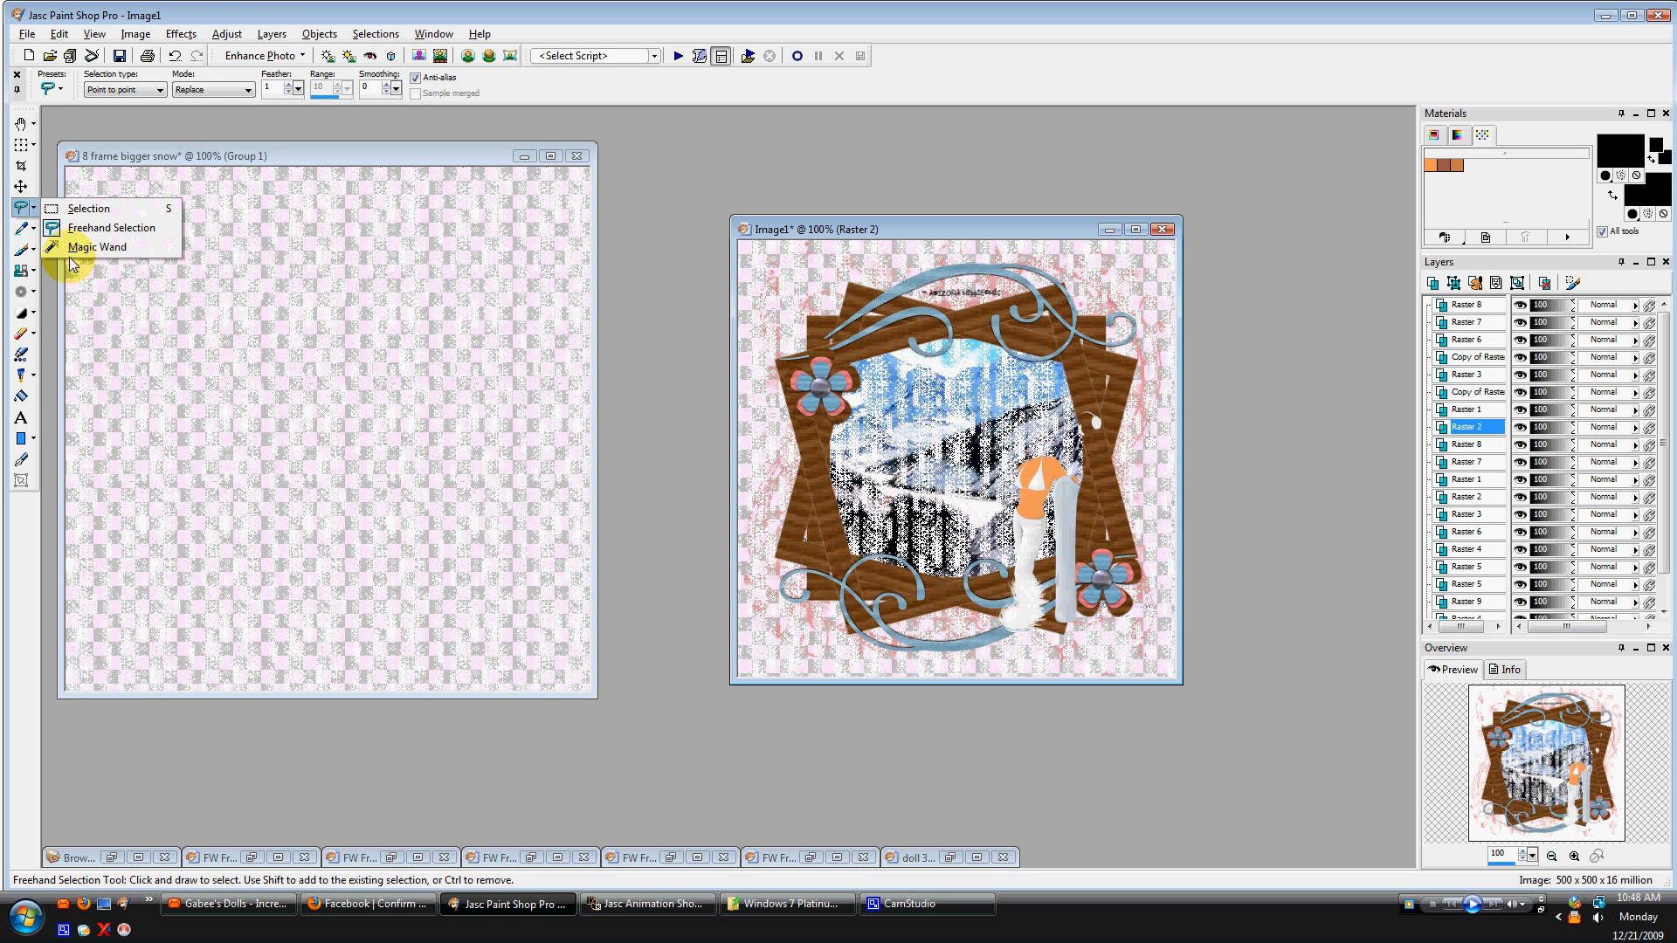
left_click(71, 252)
left_click(969, 494)
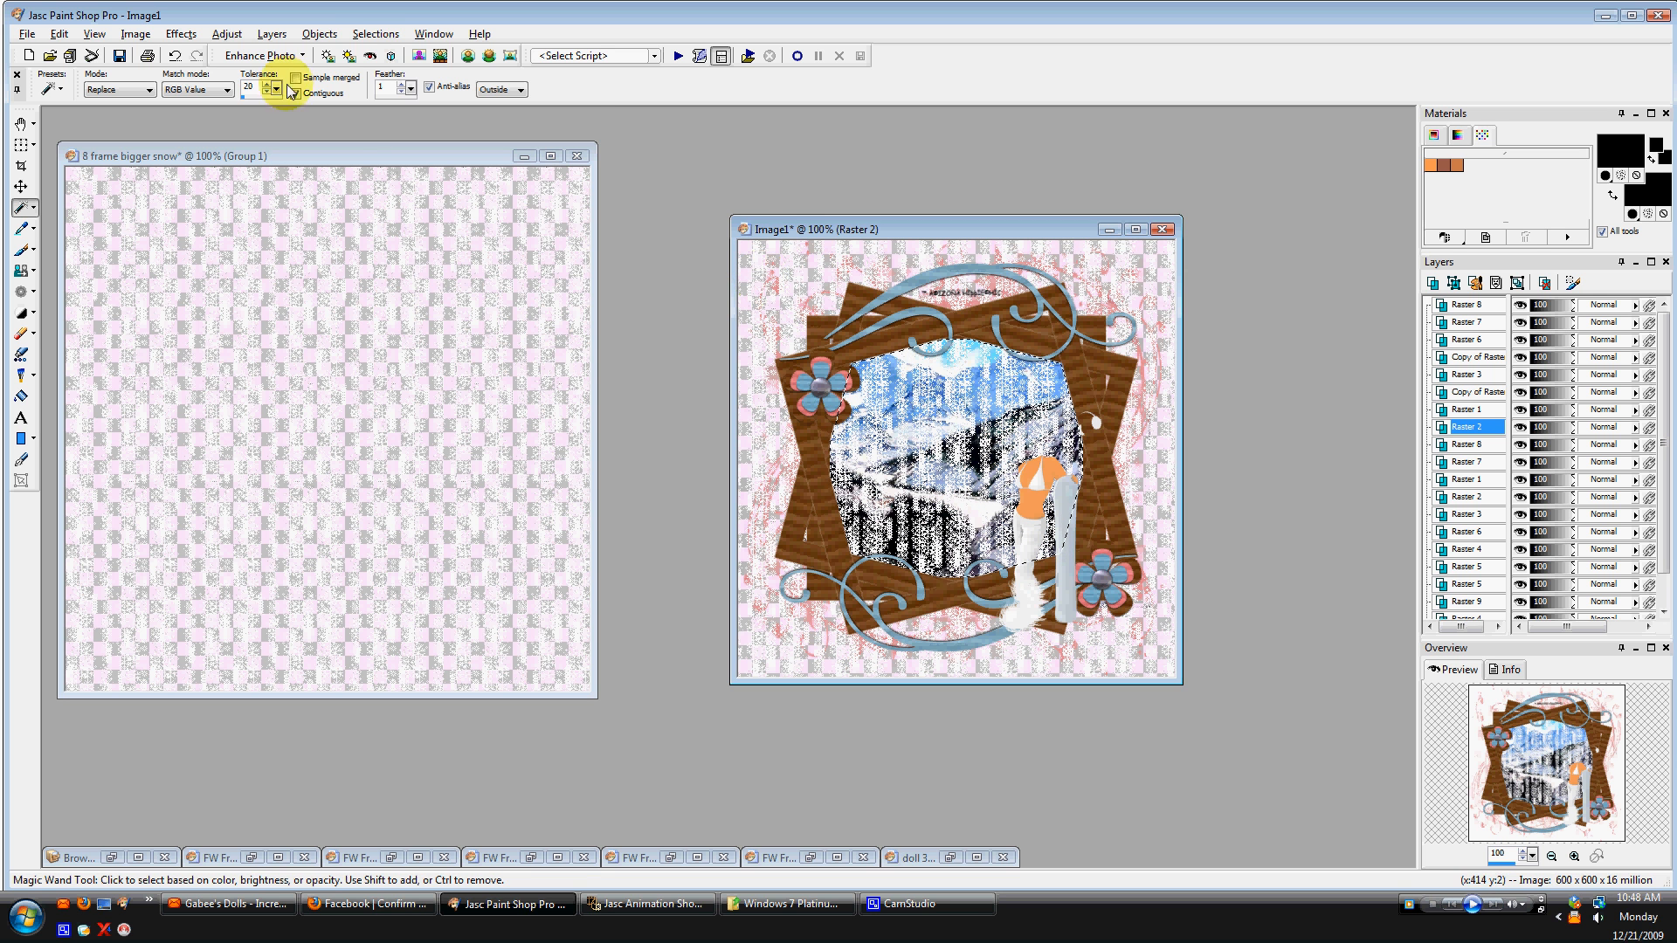
Expand the magic wand selection using the Expand Selection command.
left_click(376, 34)
mouse_move(441, 174)
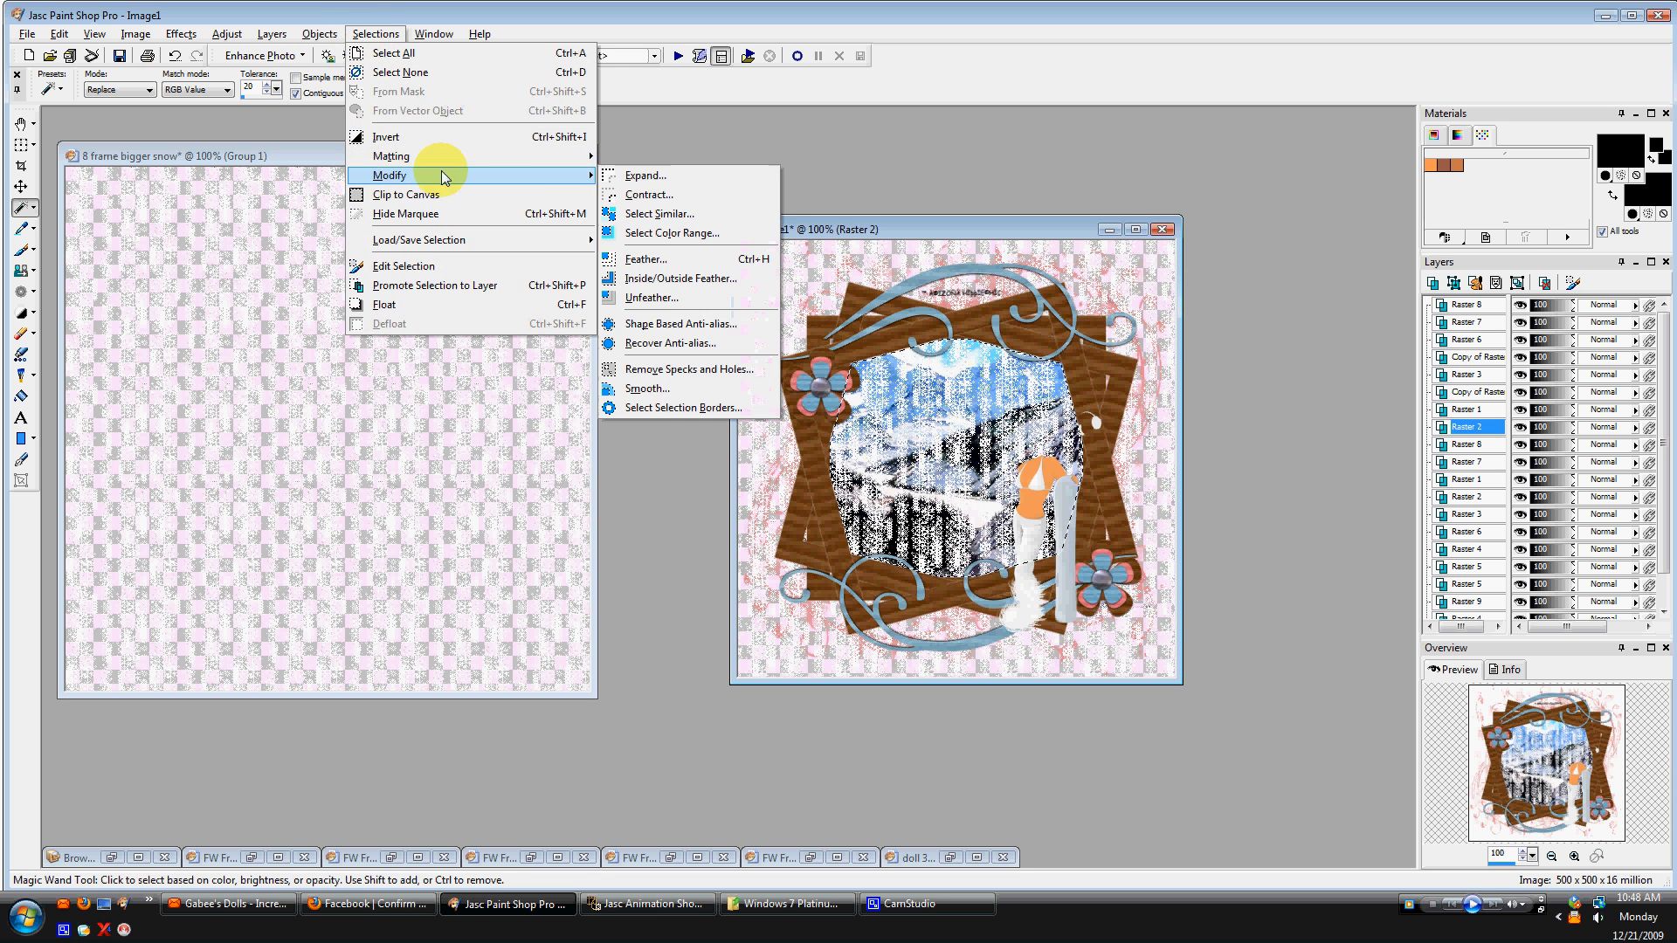
left_click(738, 175)
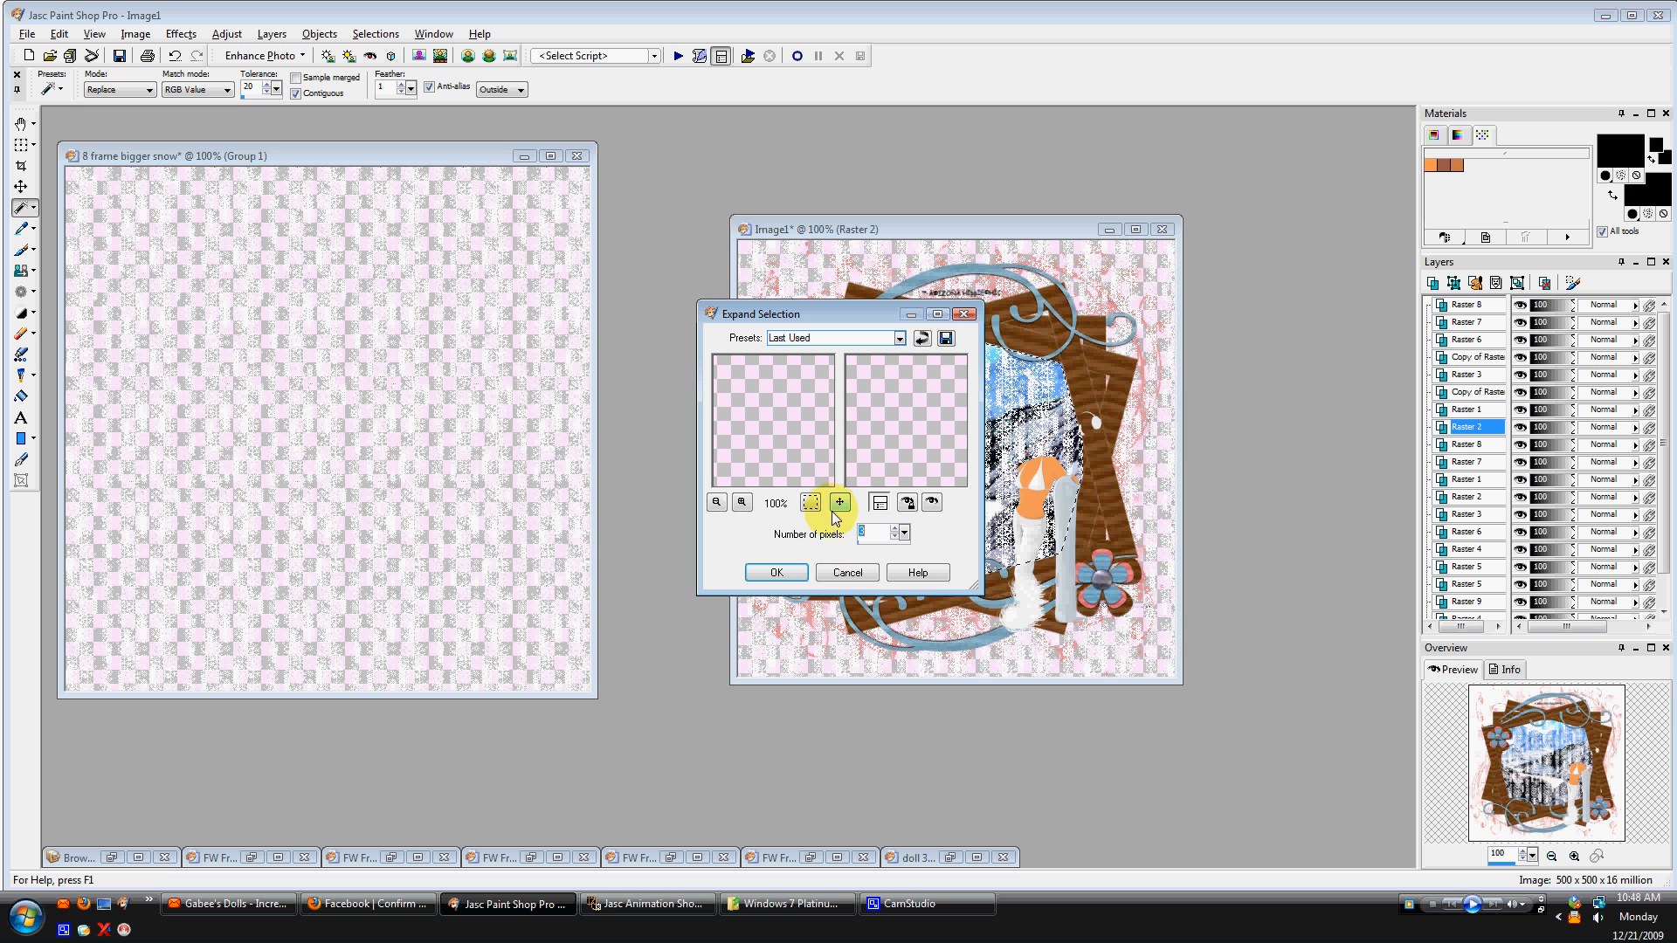
left_click(895, 530)
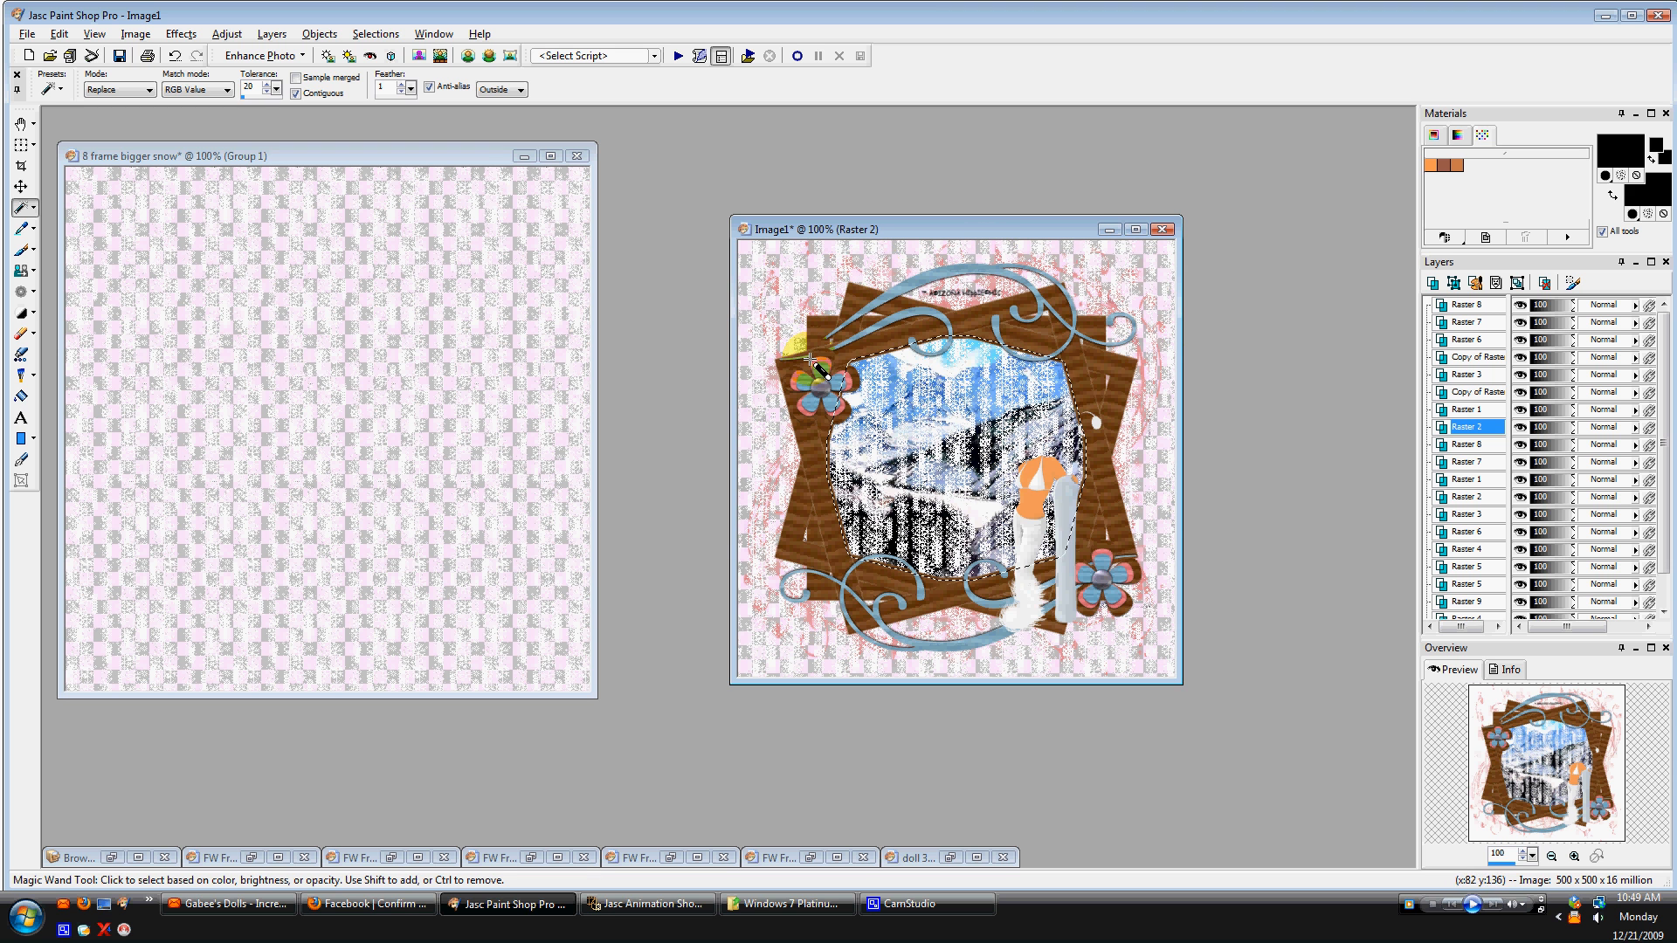
Select a snow layer and hide all the frame and embellishment layers stacked above the snow frames.
left_click(1482, 447)
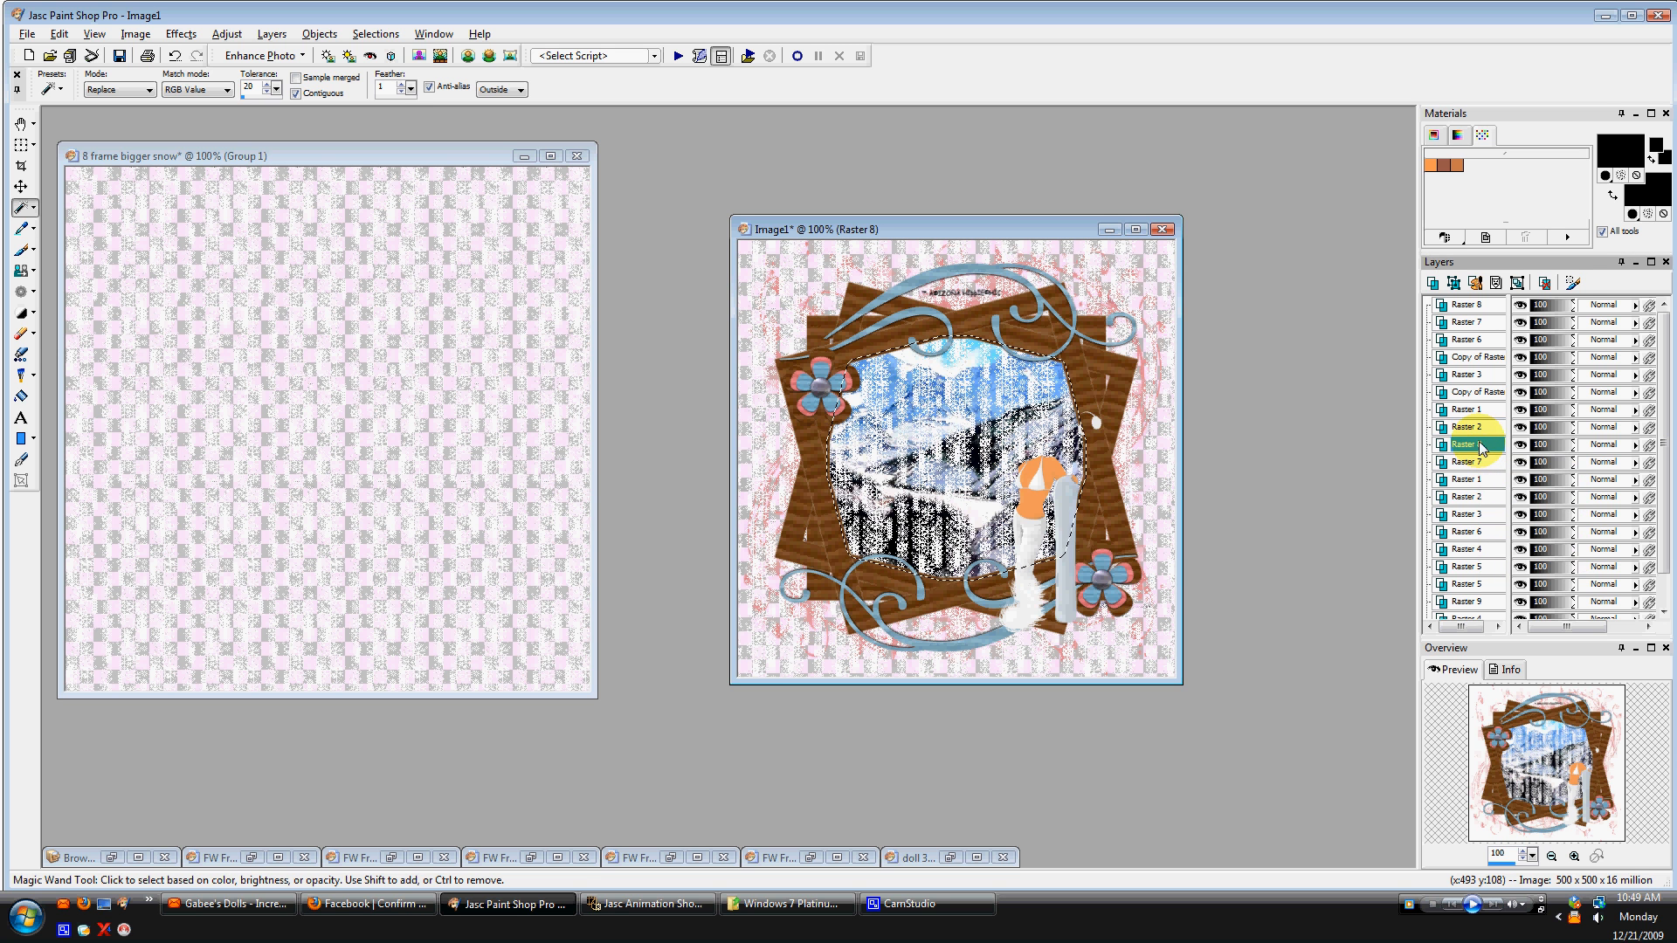
left_click(1520, 427)
left_click(1521, 410)
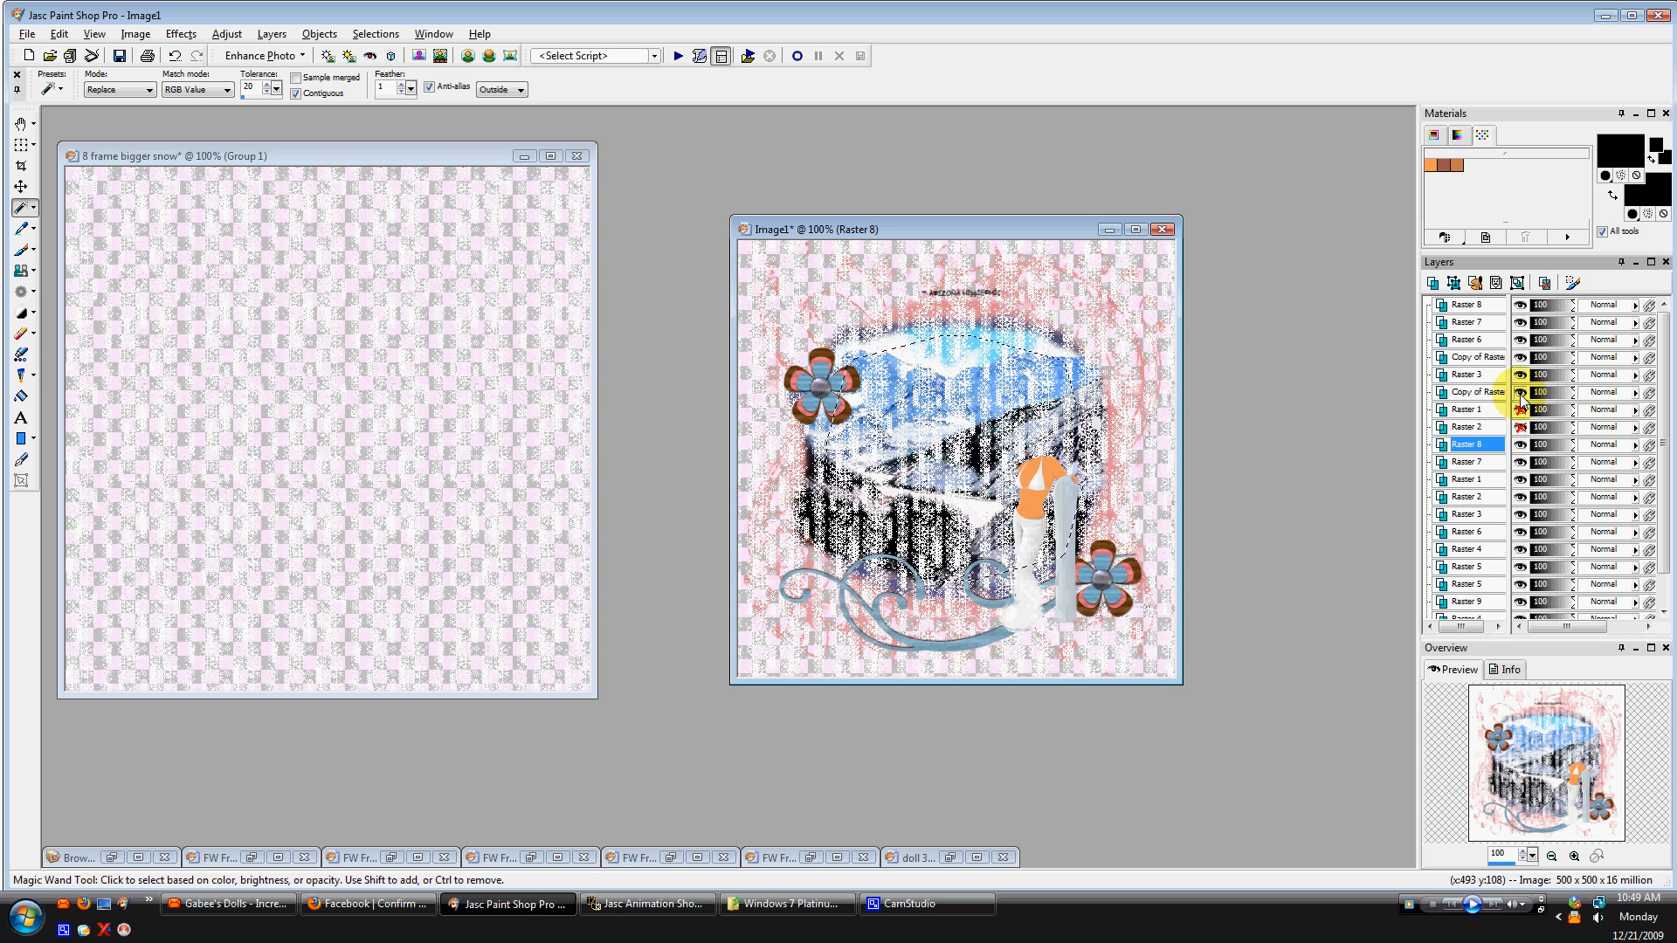
left_click(1520, 392)
left_click(1520, 375)
left_click(1521, 357)
left_click(1520, 339)
left_click(1521, 323)
left_click(1520, 305)
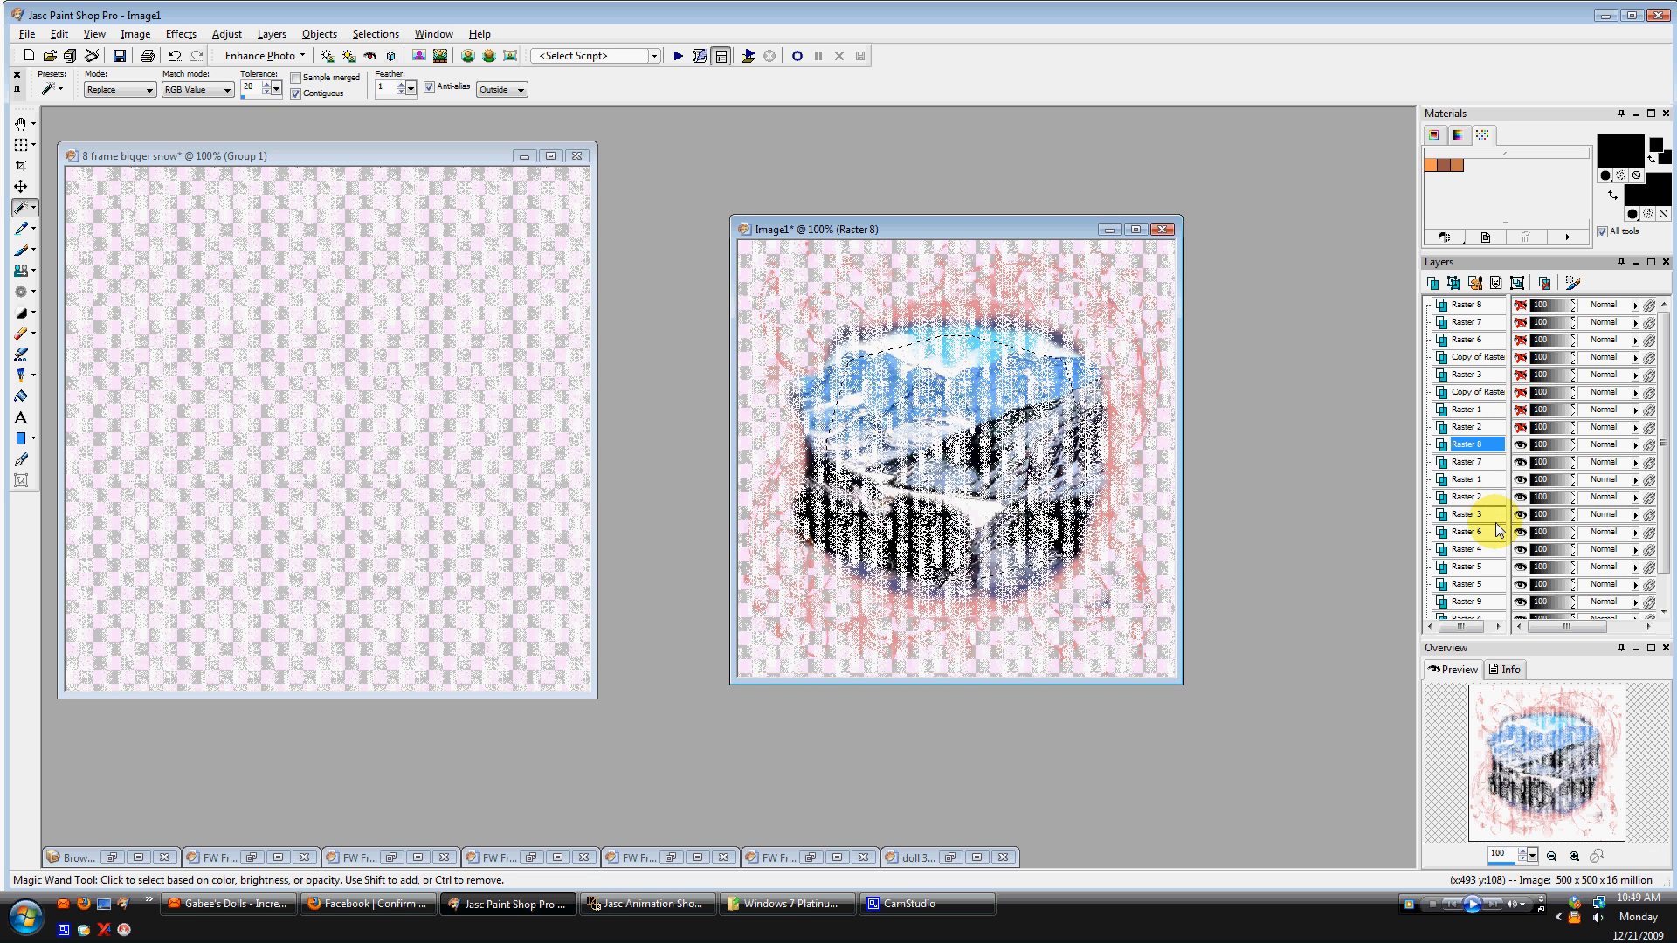
Hide the Group - Raster, Raster 4 and Raster 9 layers at the bottom of the stack.
left_click_drag(1663, 527, 1663, 588)
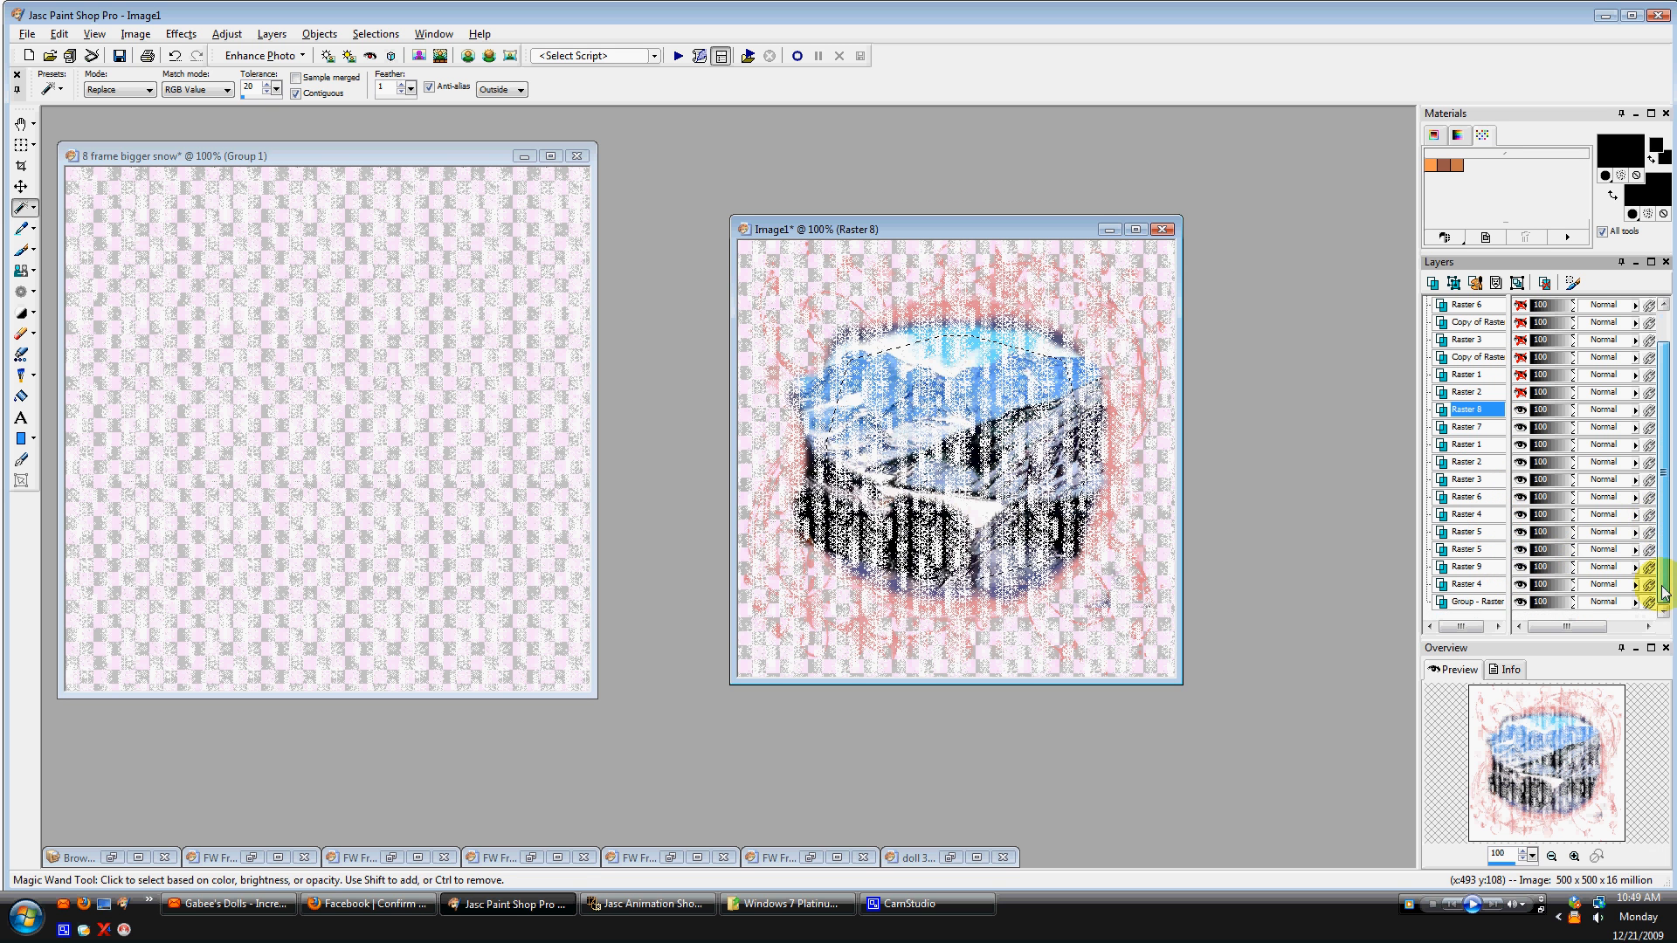
left_click(1521, 602)
left_click(1521, 585)
left_click(1520, 567)
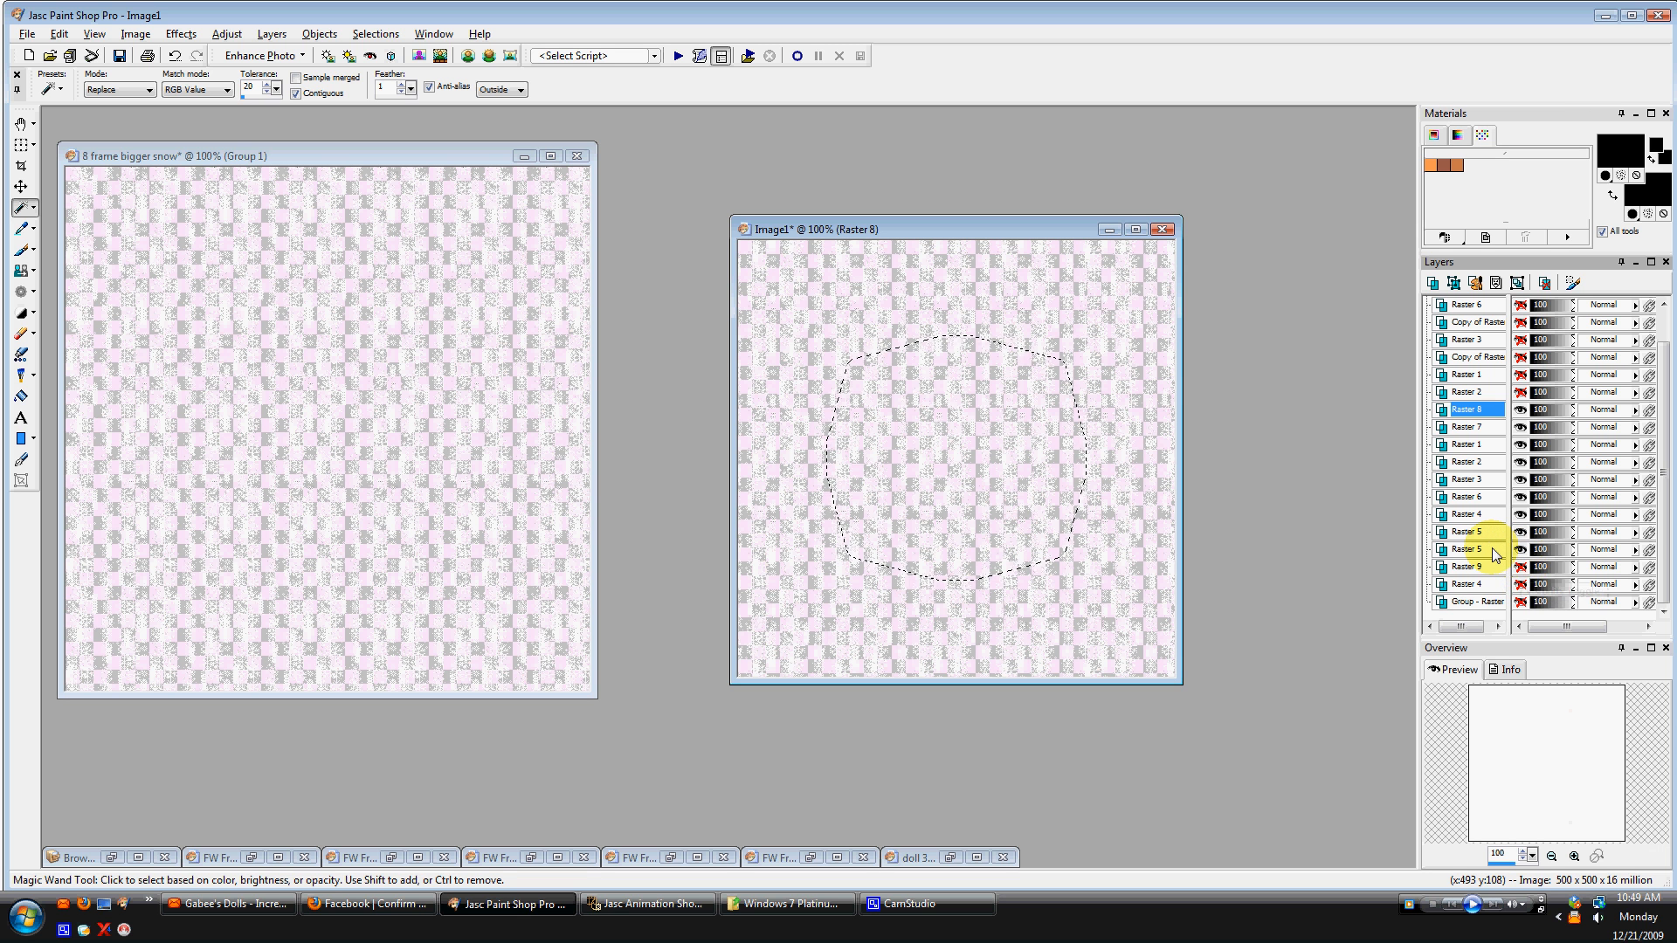
Delete the Raster 5 layer.
left_click(1476, 550)
right_click(1496, 554)
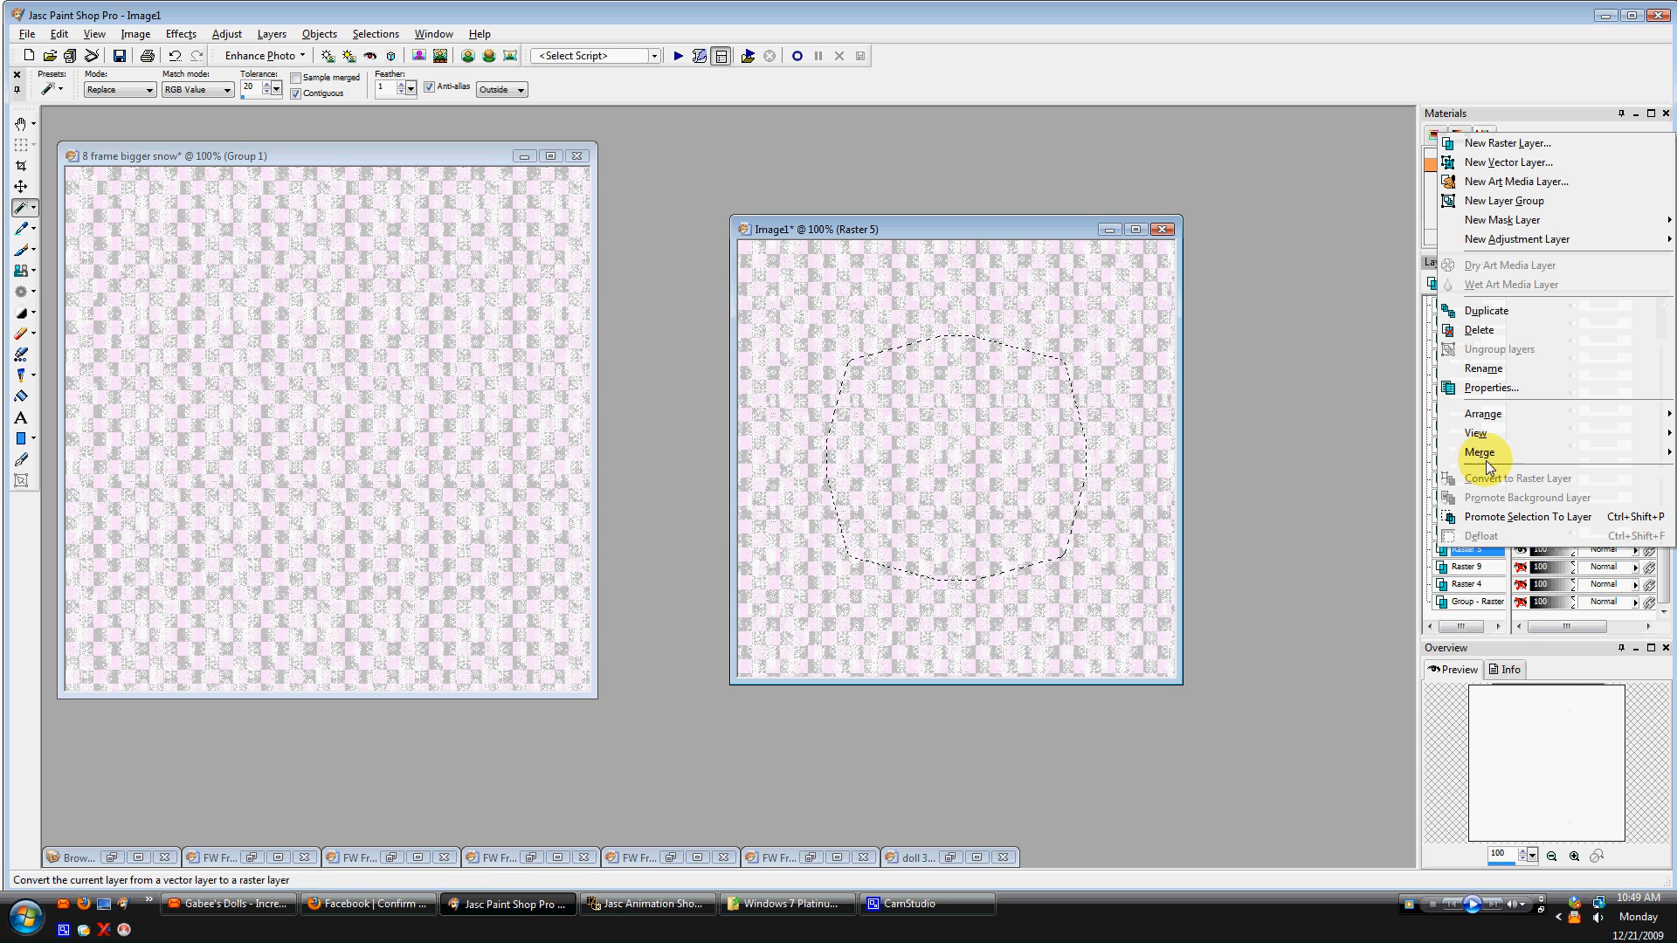
left_click(1476, 329)
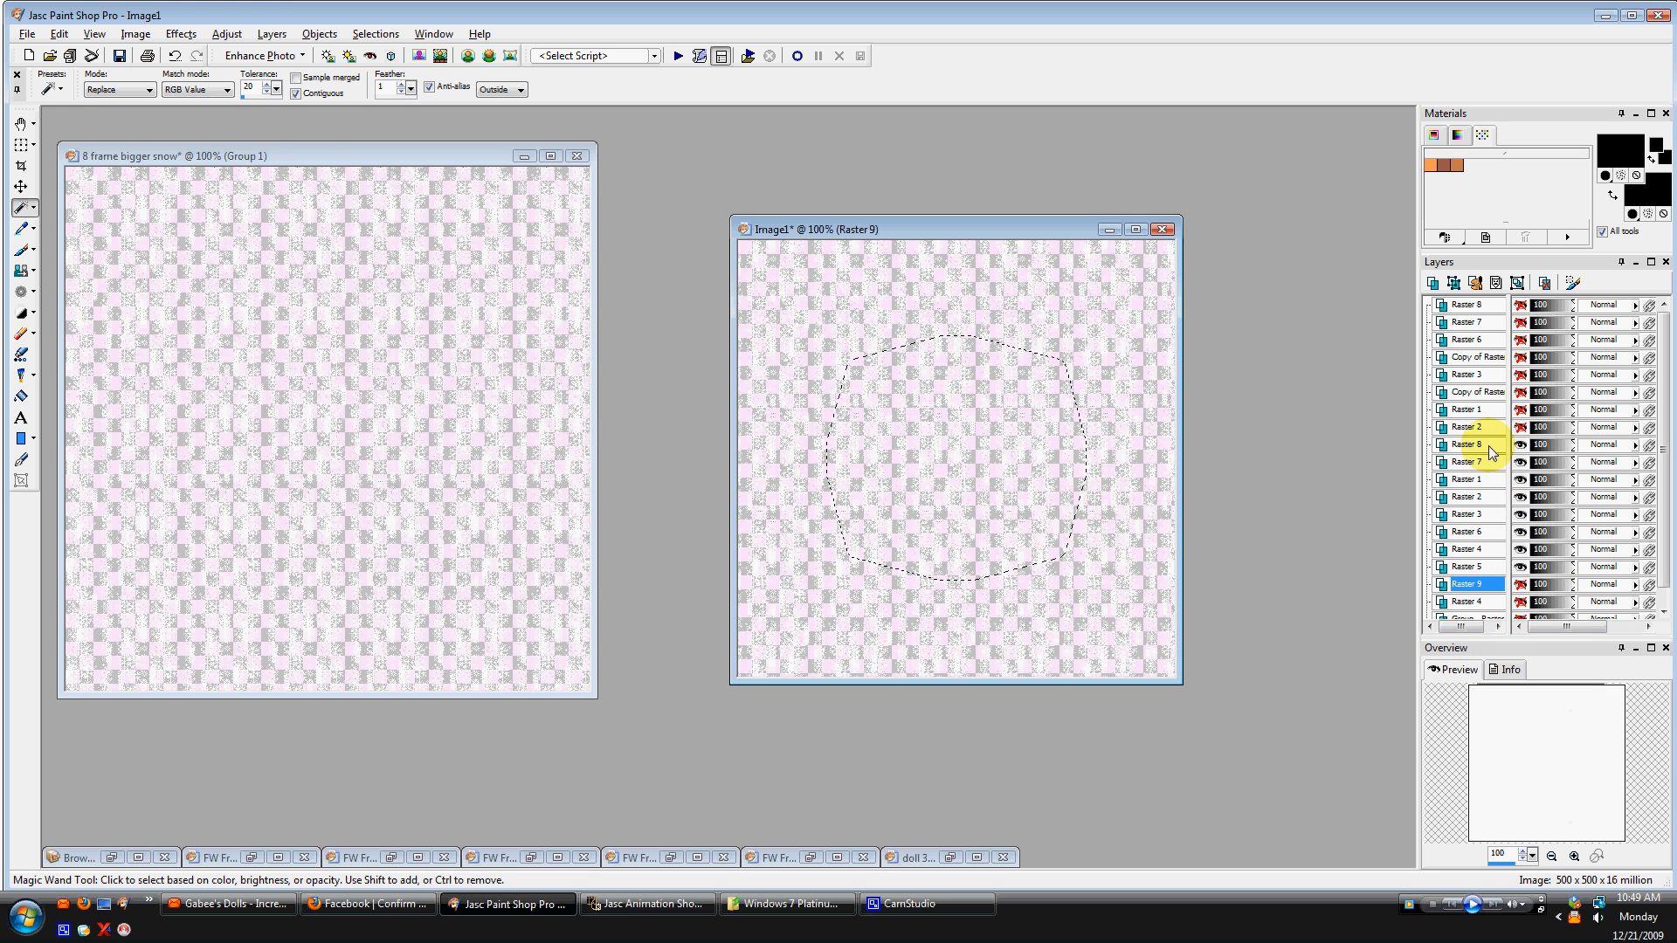
Reorder the snow frame layers into sequence from Raster 1 to Raster 8.
left_click(1485, 481)
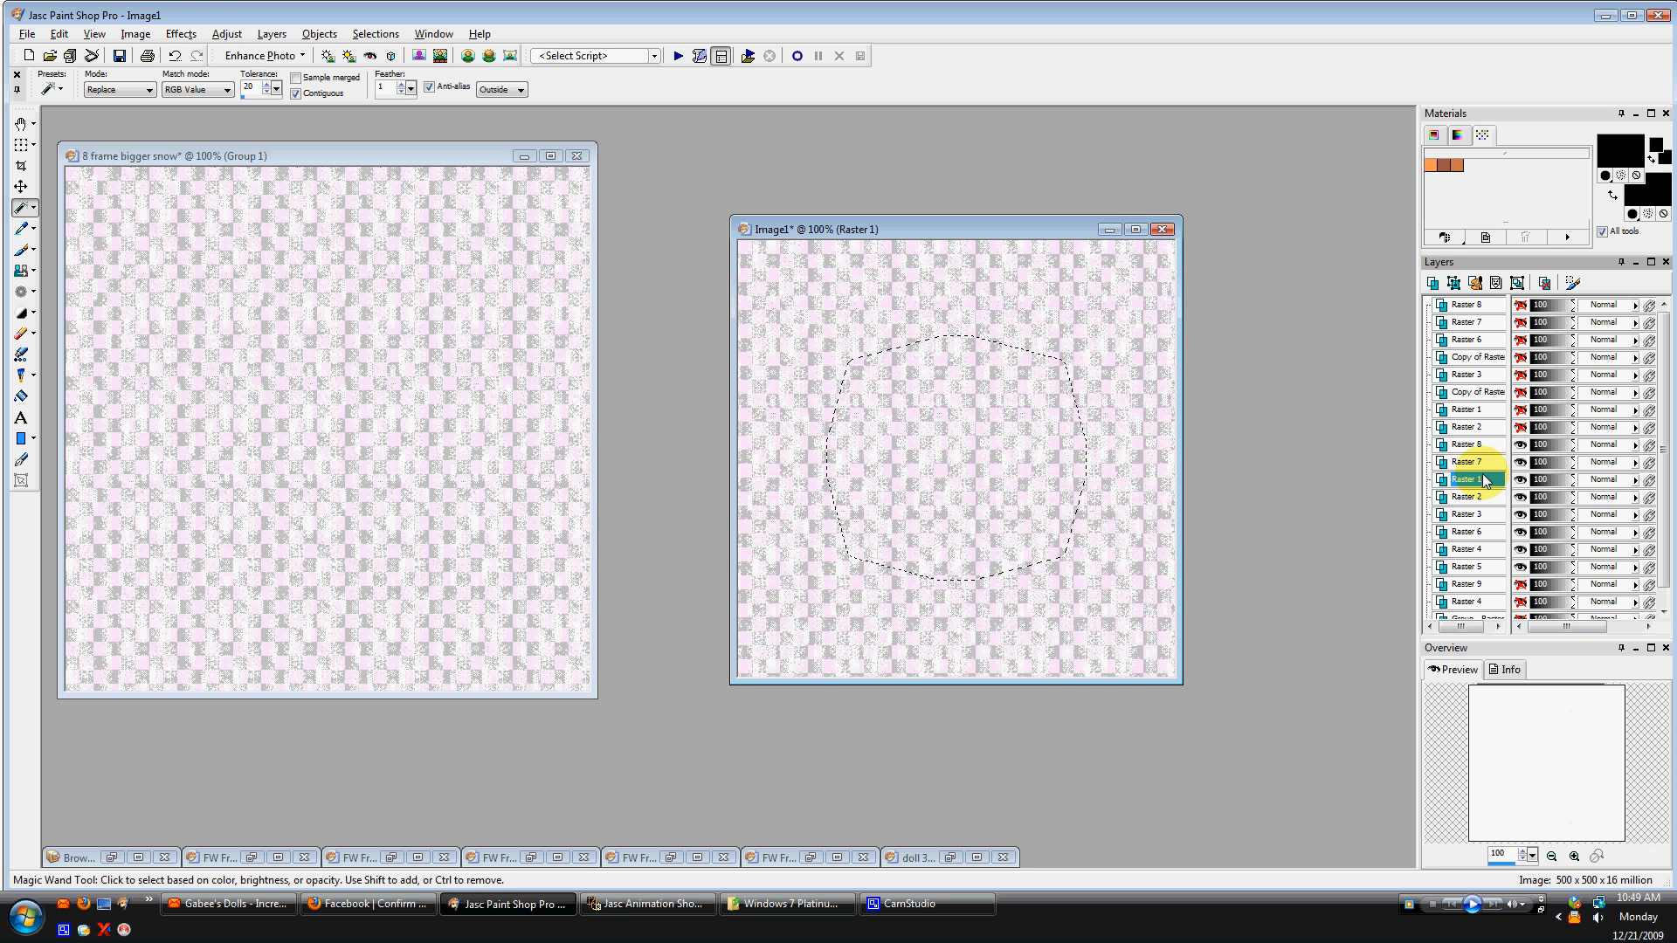
left_click_drag(1474, 445, 1476, 569)
left_click(1482, 444)
left_click_drag(1482, 505, 1480, 547)
left_click(1482, 497)
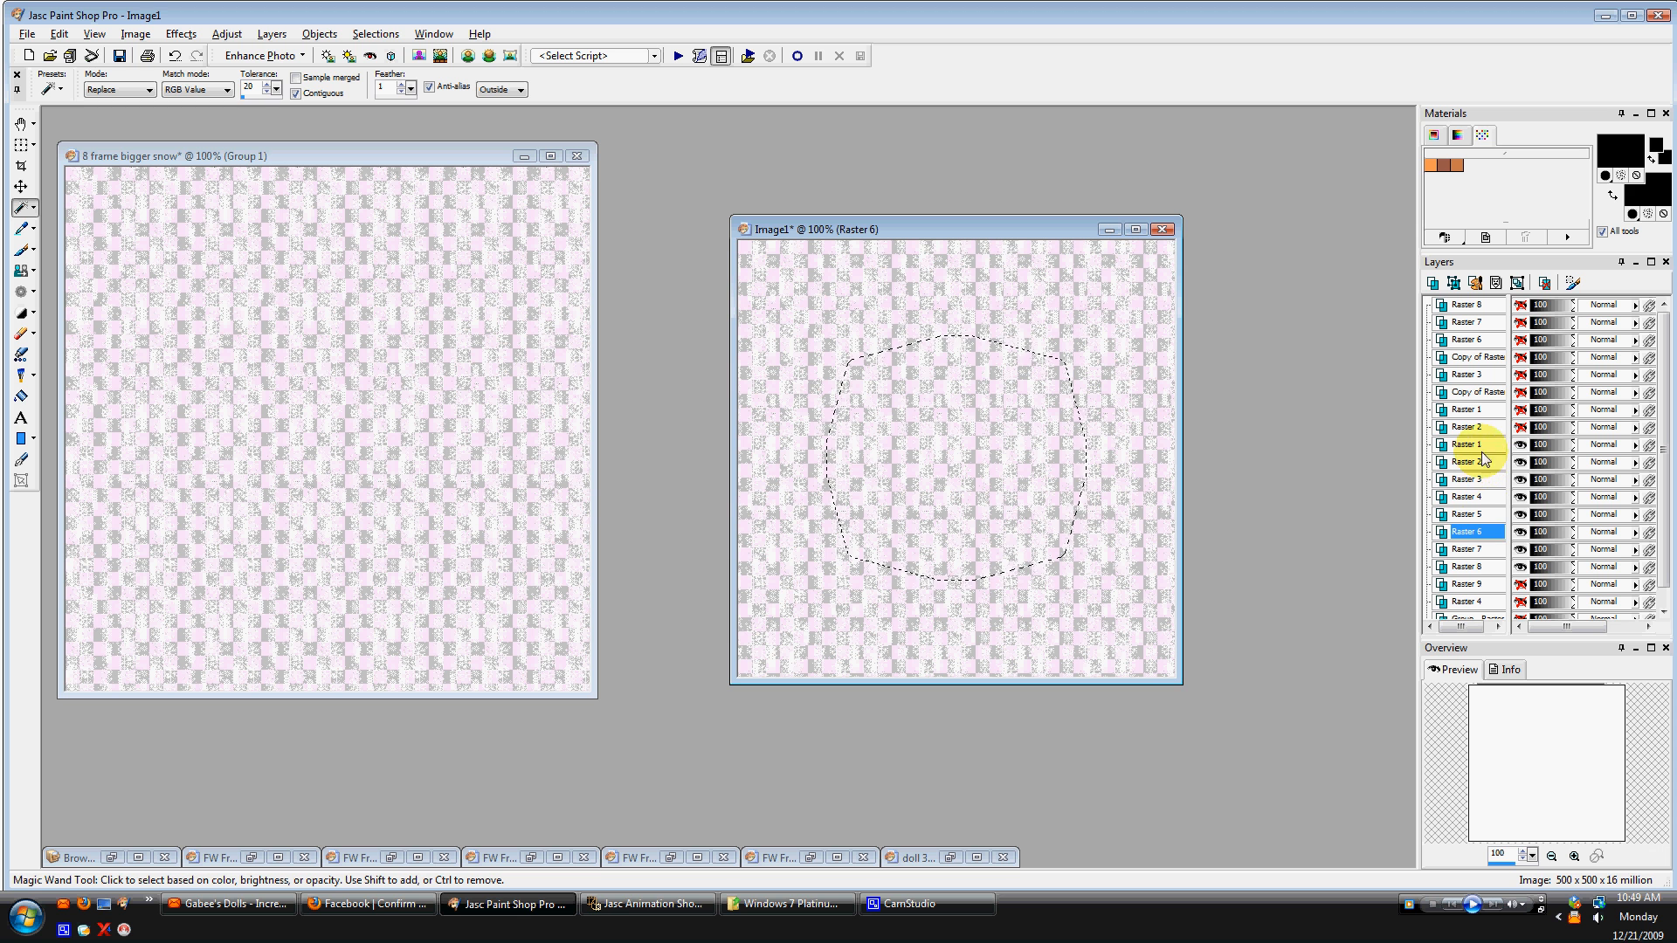
Select the Raster 8 snow layer and invert the selection around the frame opening.
mouse_move(1481, 426)
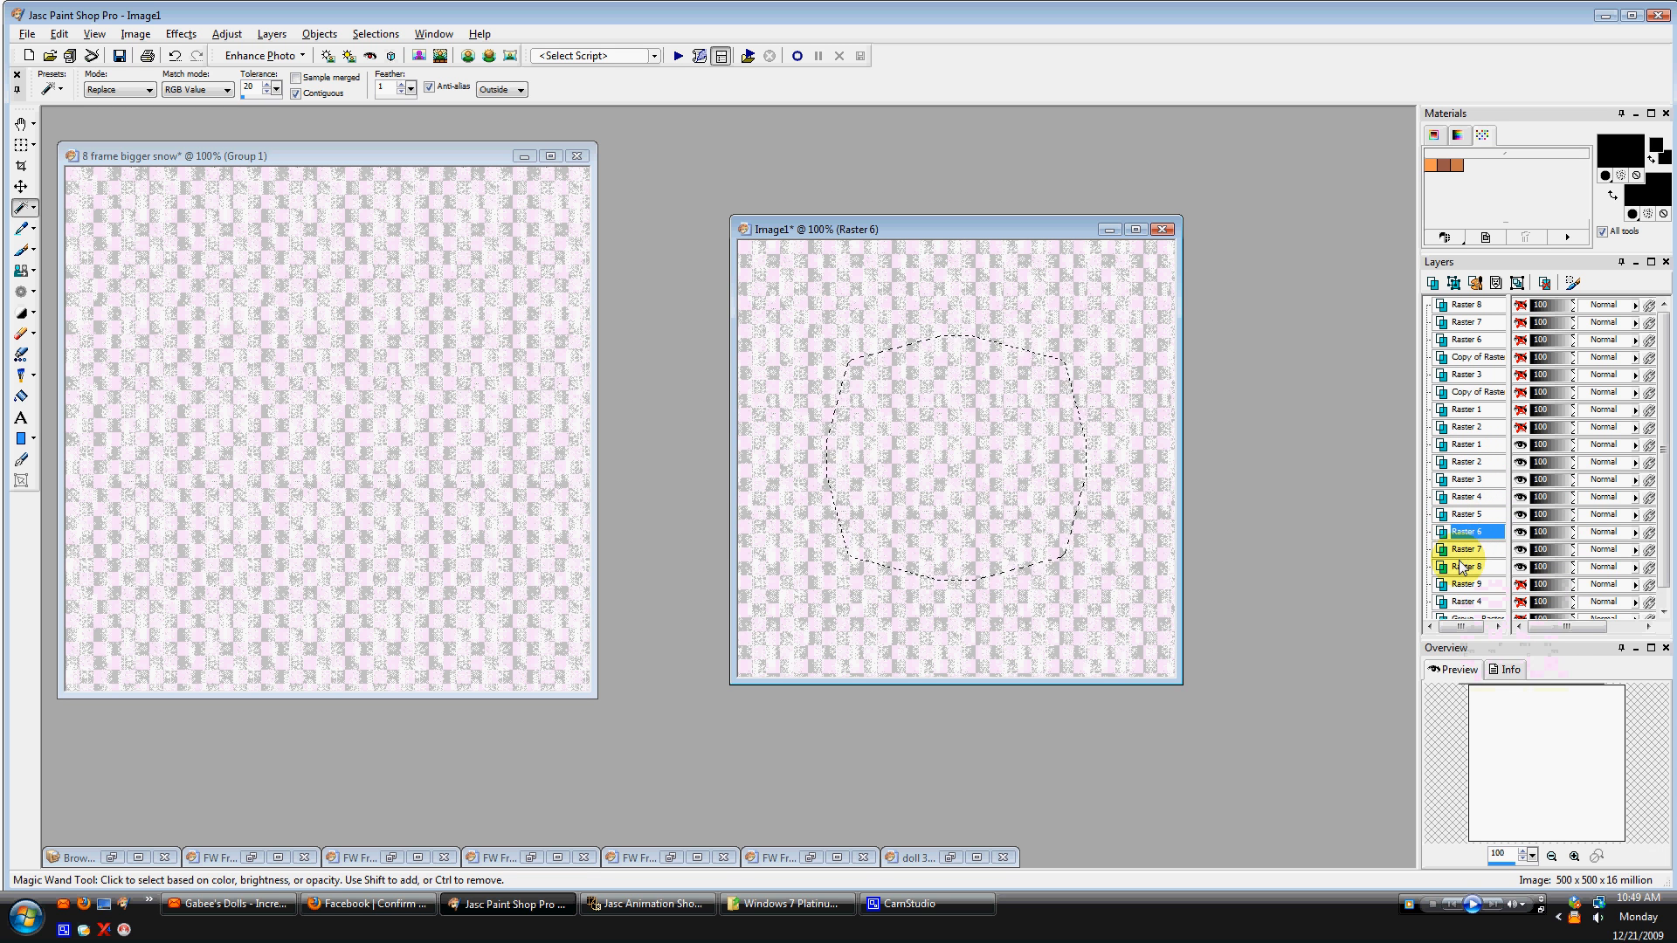
mouse_move(1462, 570)
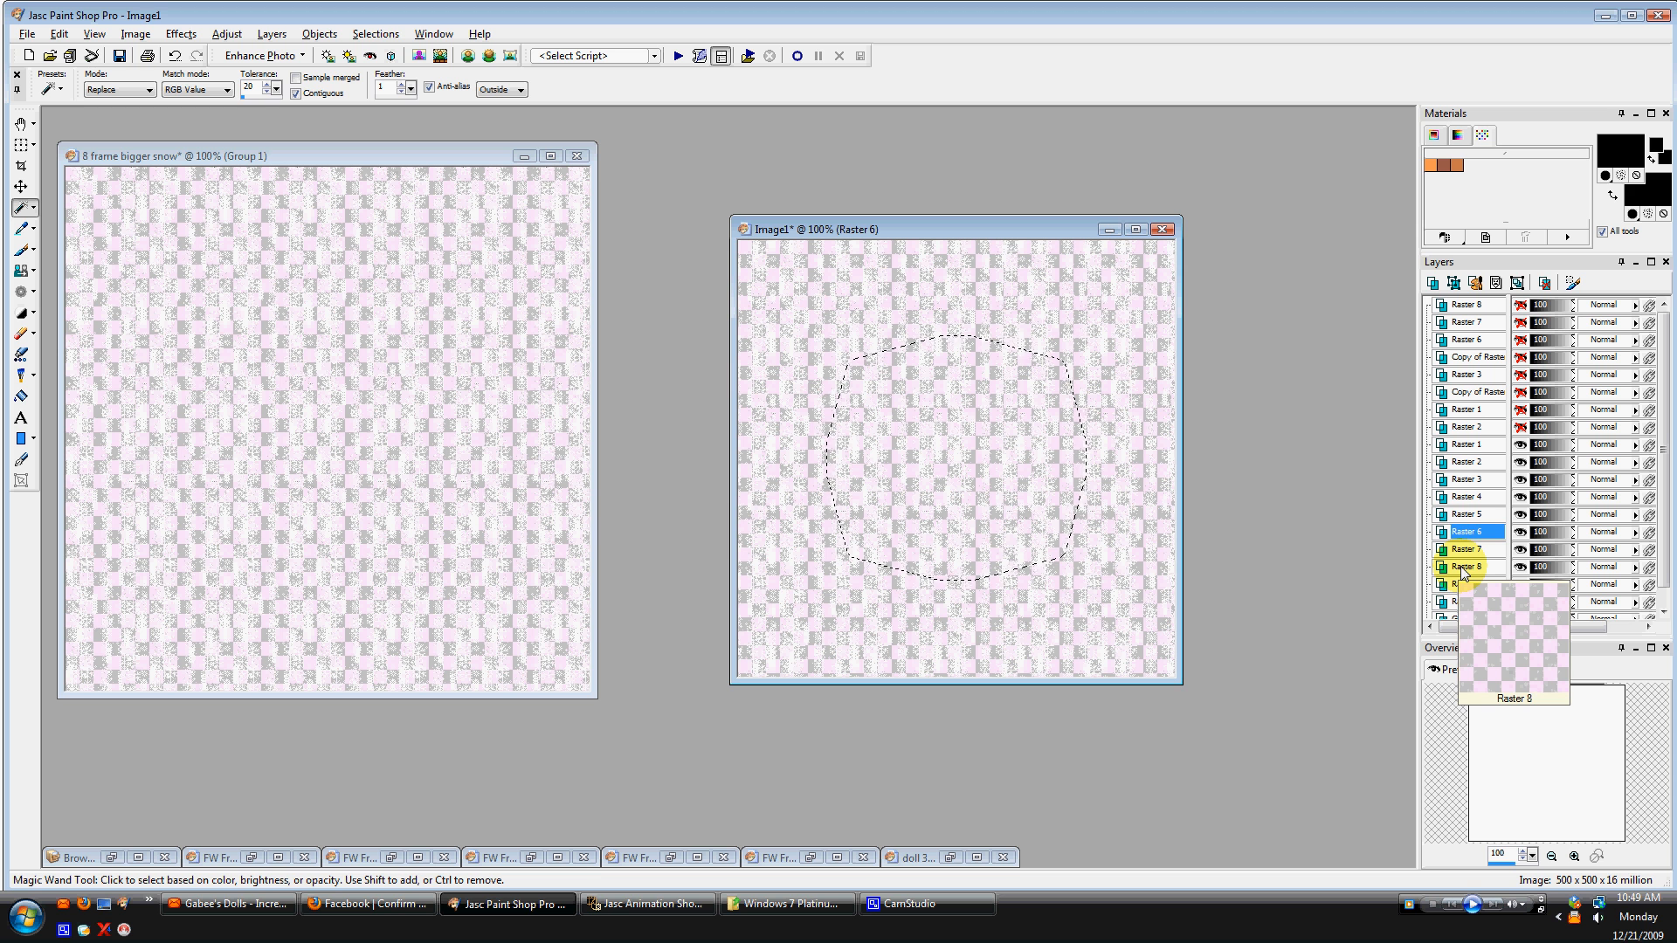
left_click(1464, 569)
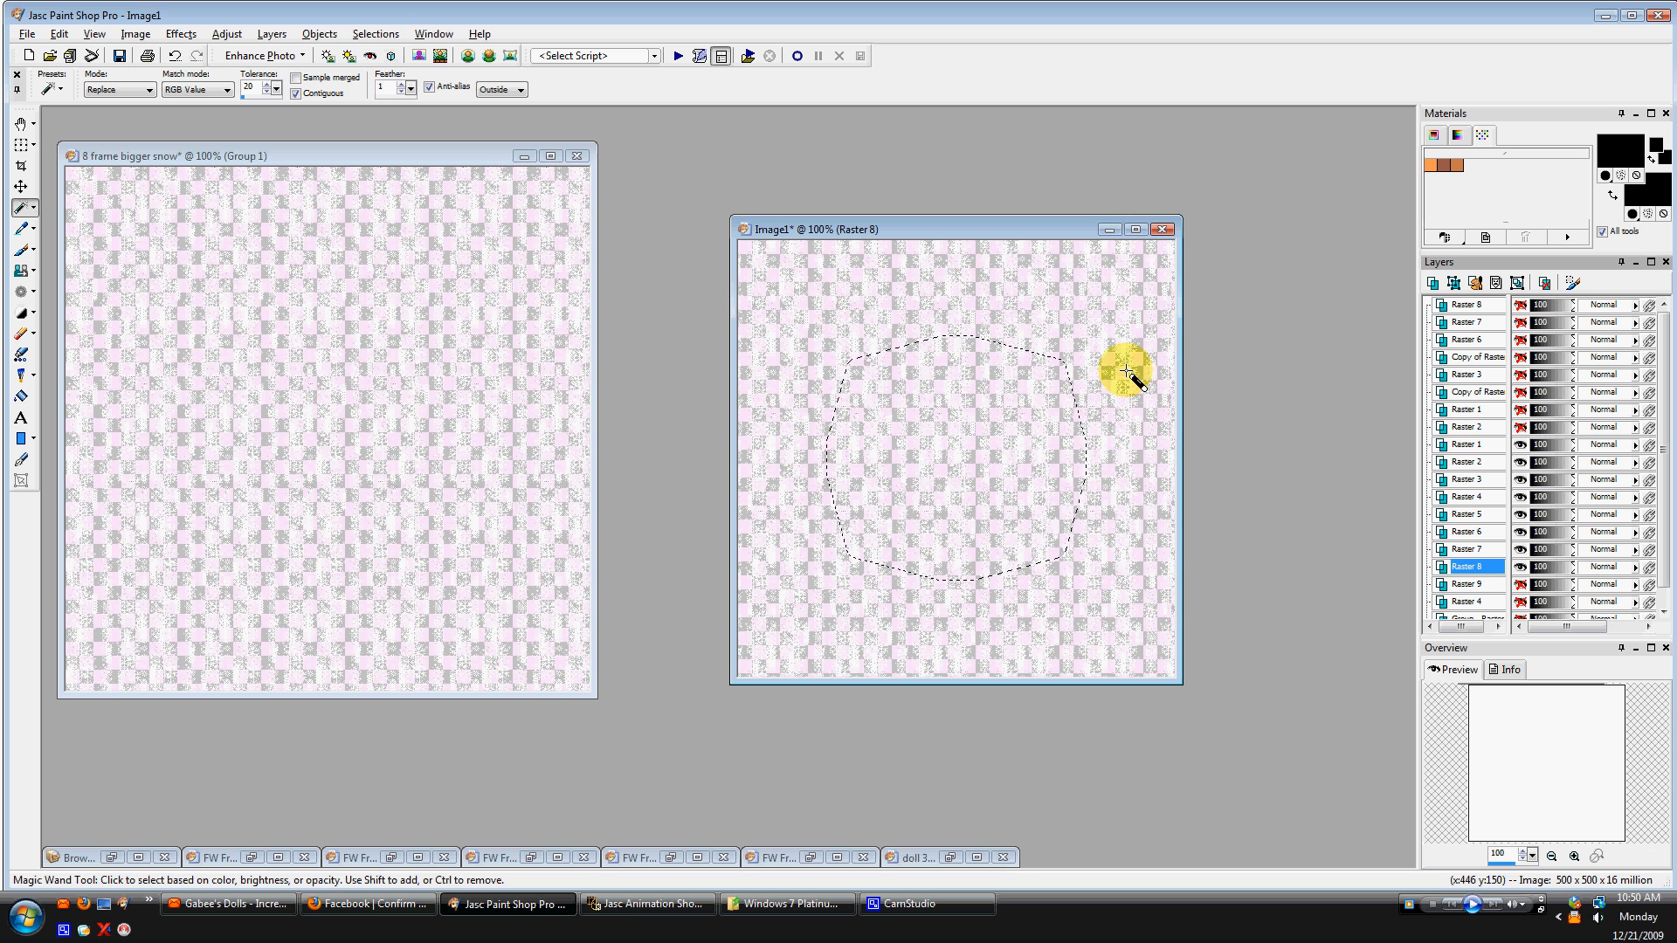
left_click(360, 37)
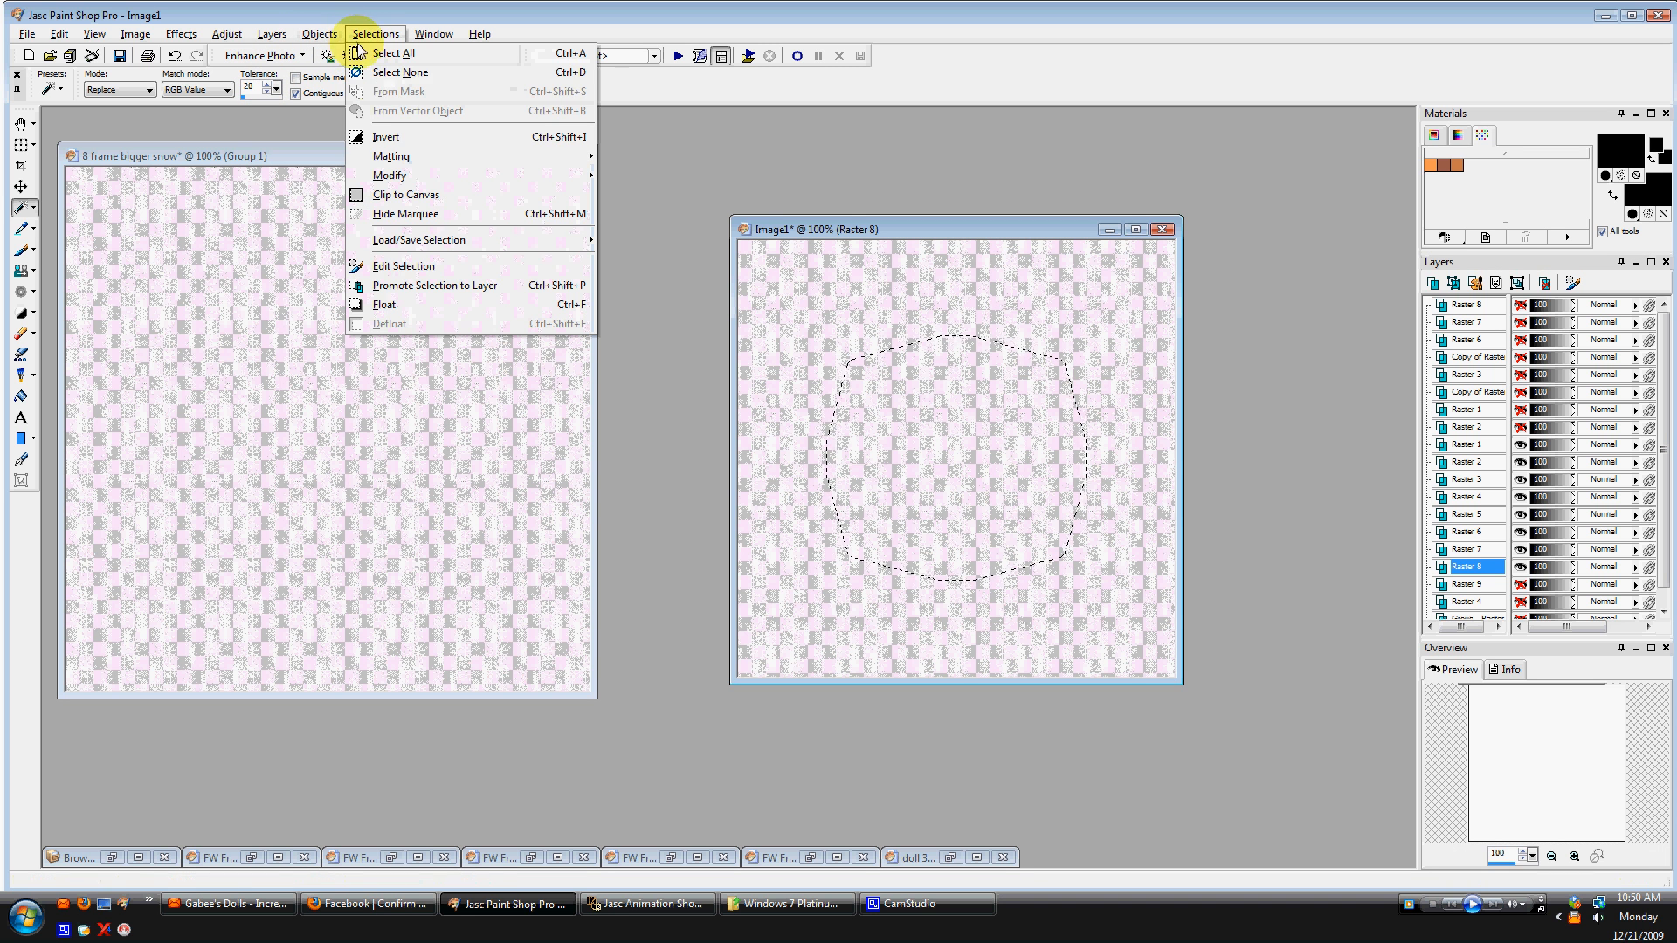
left_click(376, 138)
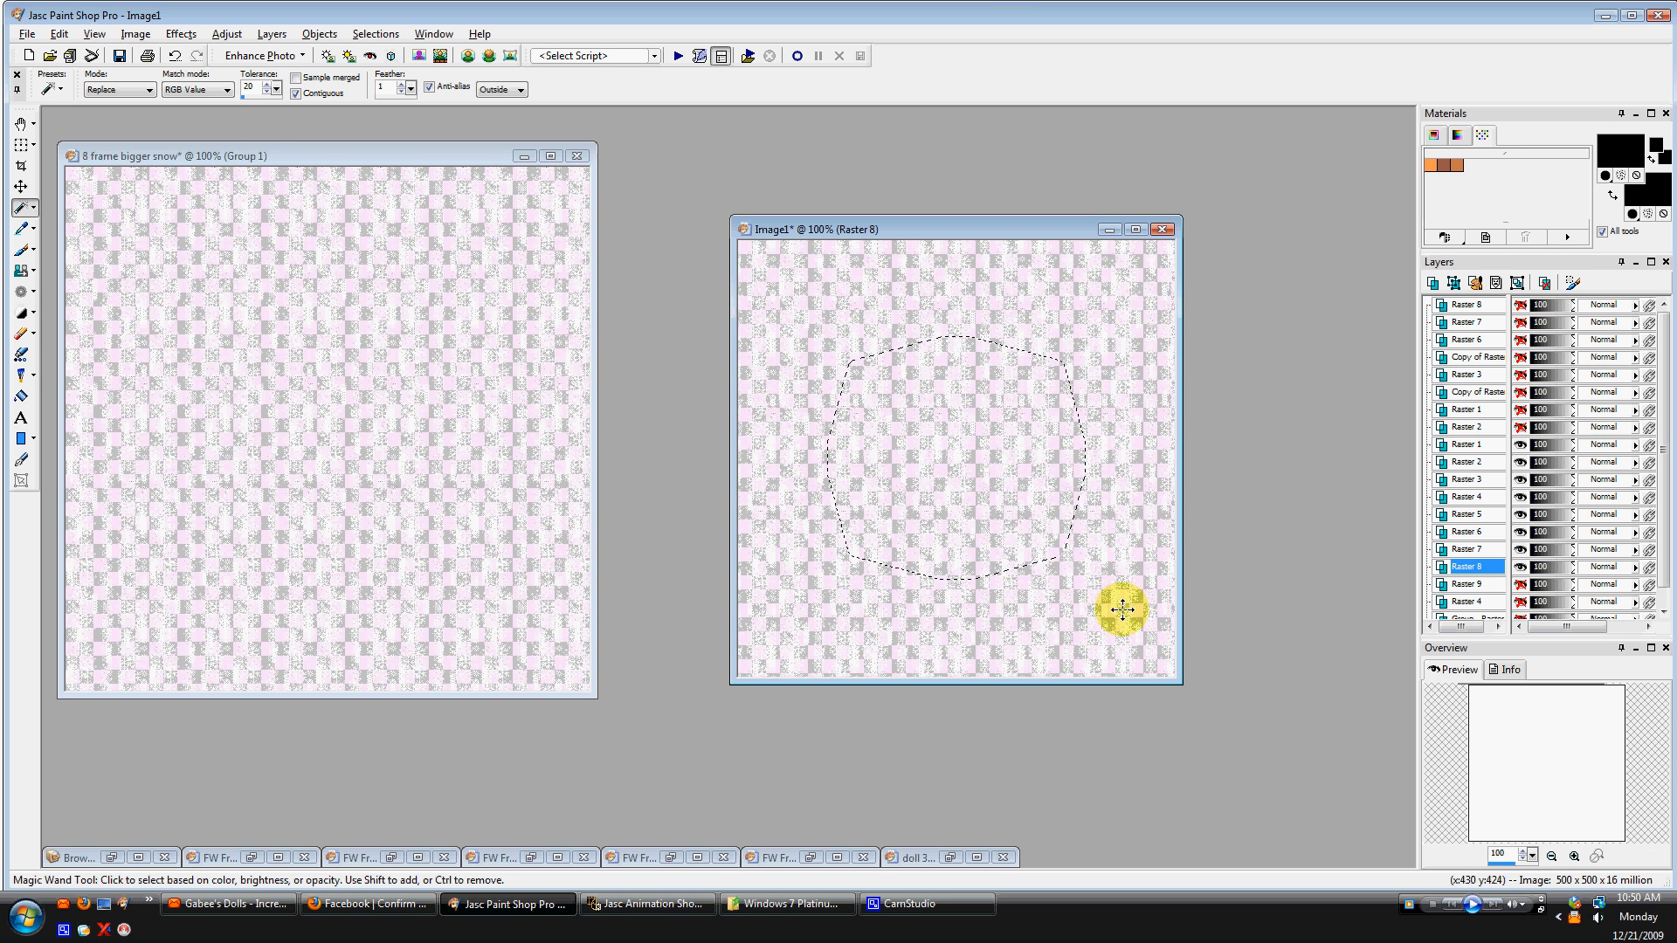
Clear the snow outside the frame opening on each snow layer from Raster 7 down to Raster 1.
mouse_move(1483, 572)
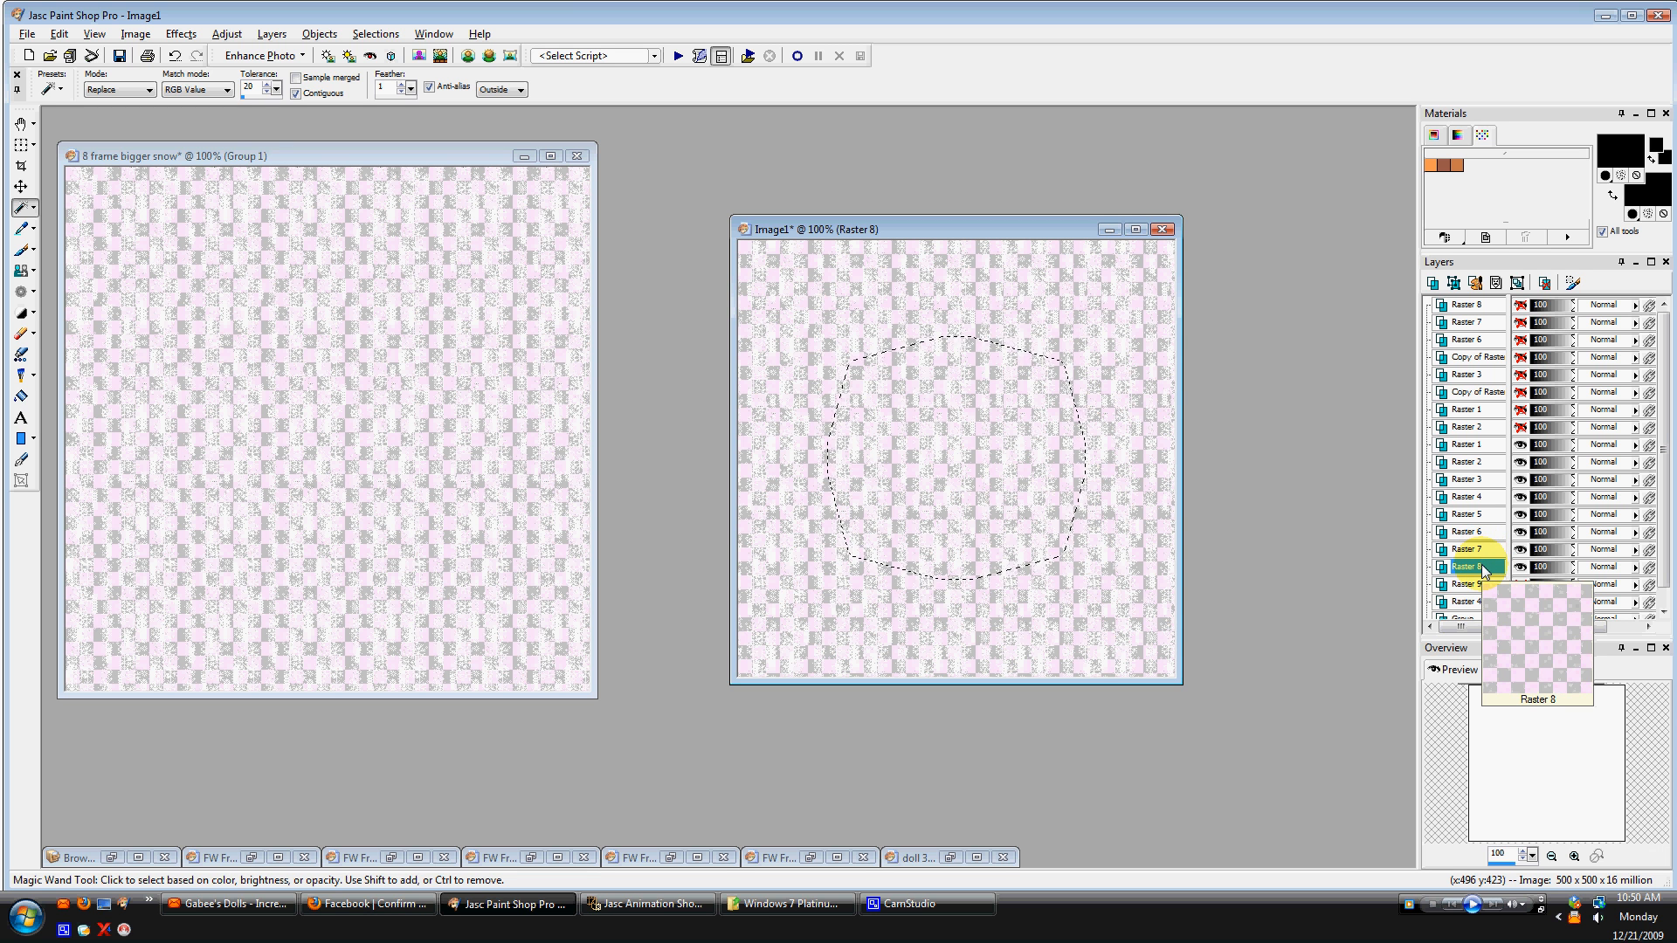
left_click(1485, 551)
left_click(1485, 533)
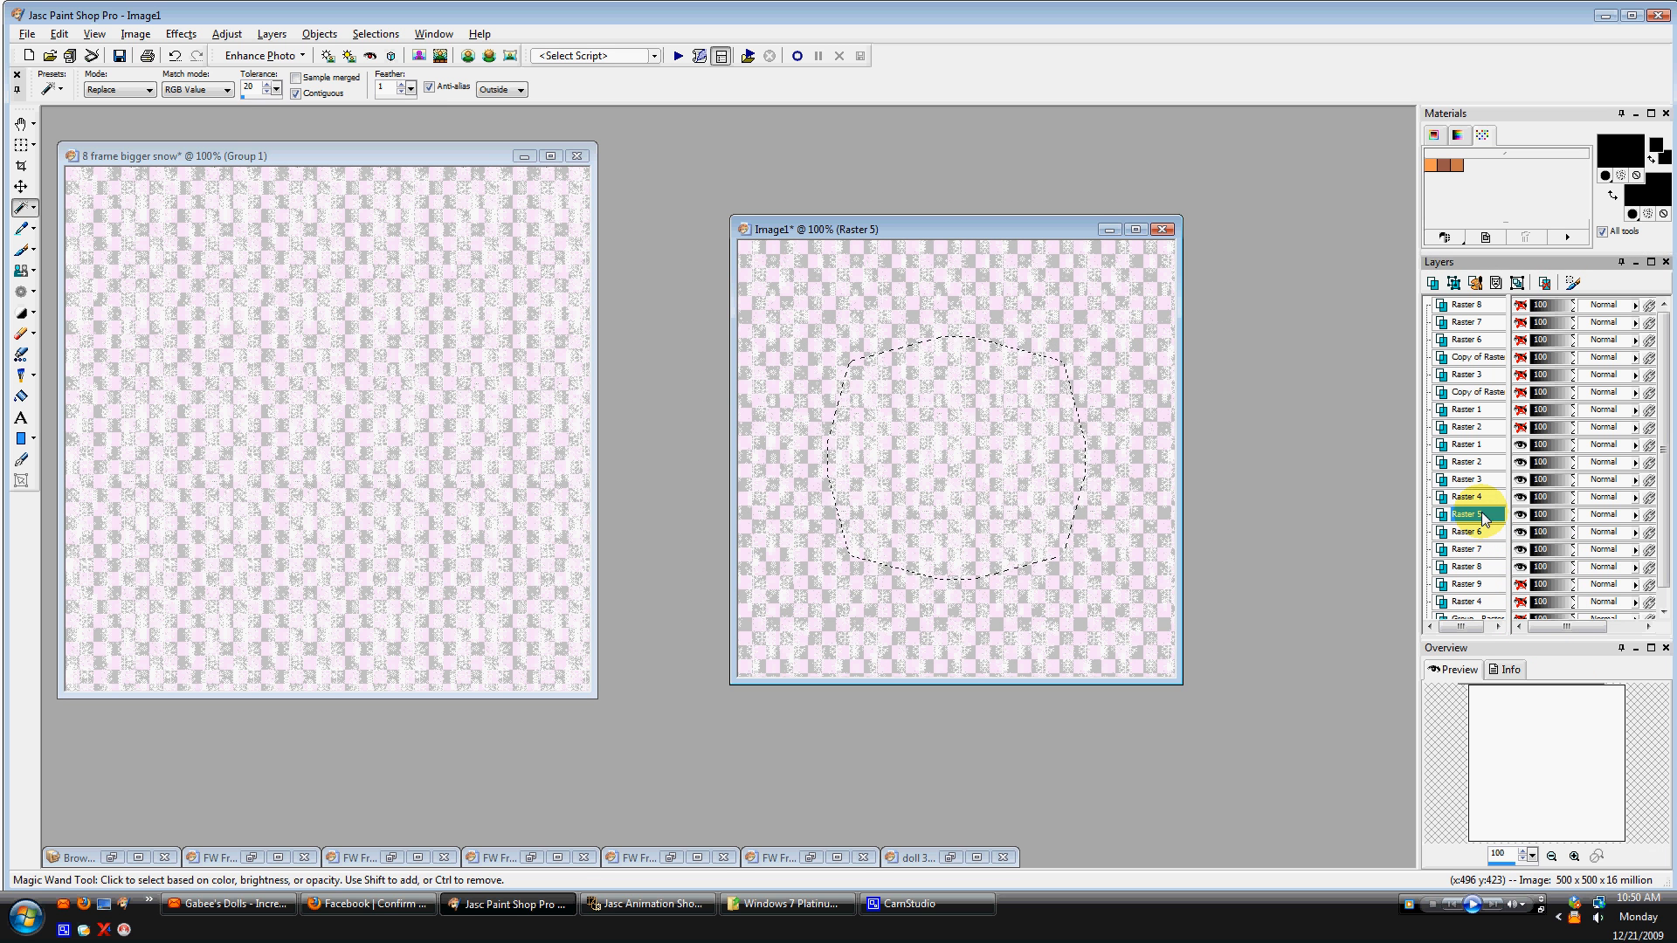
left_click(1482, 497)
left_click(1485, 479)
left_click(1484, 462)
left_click(1486, 446)
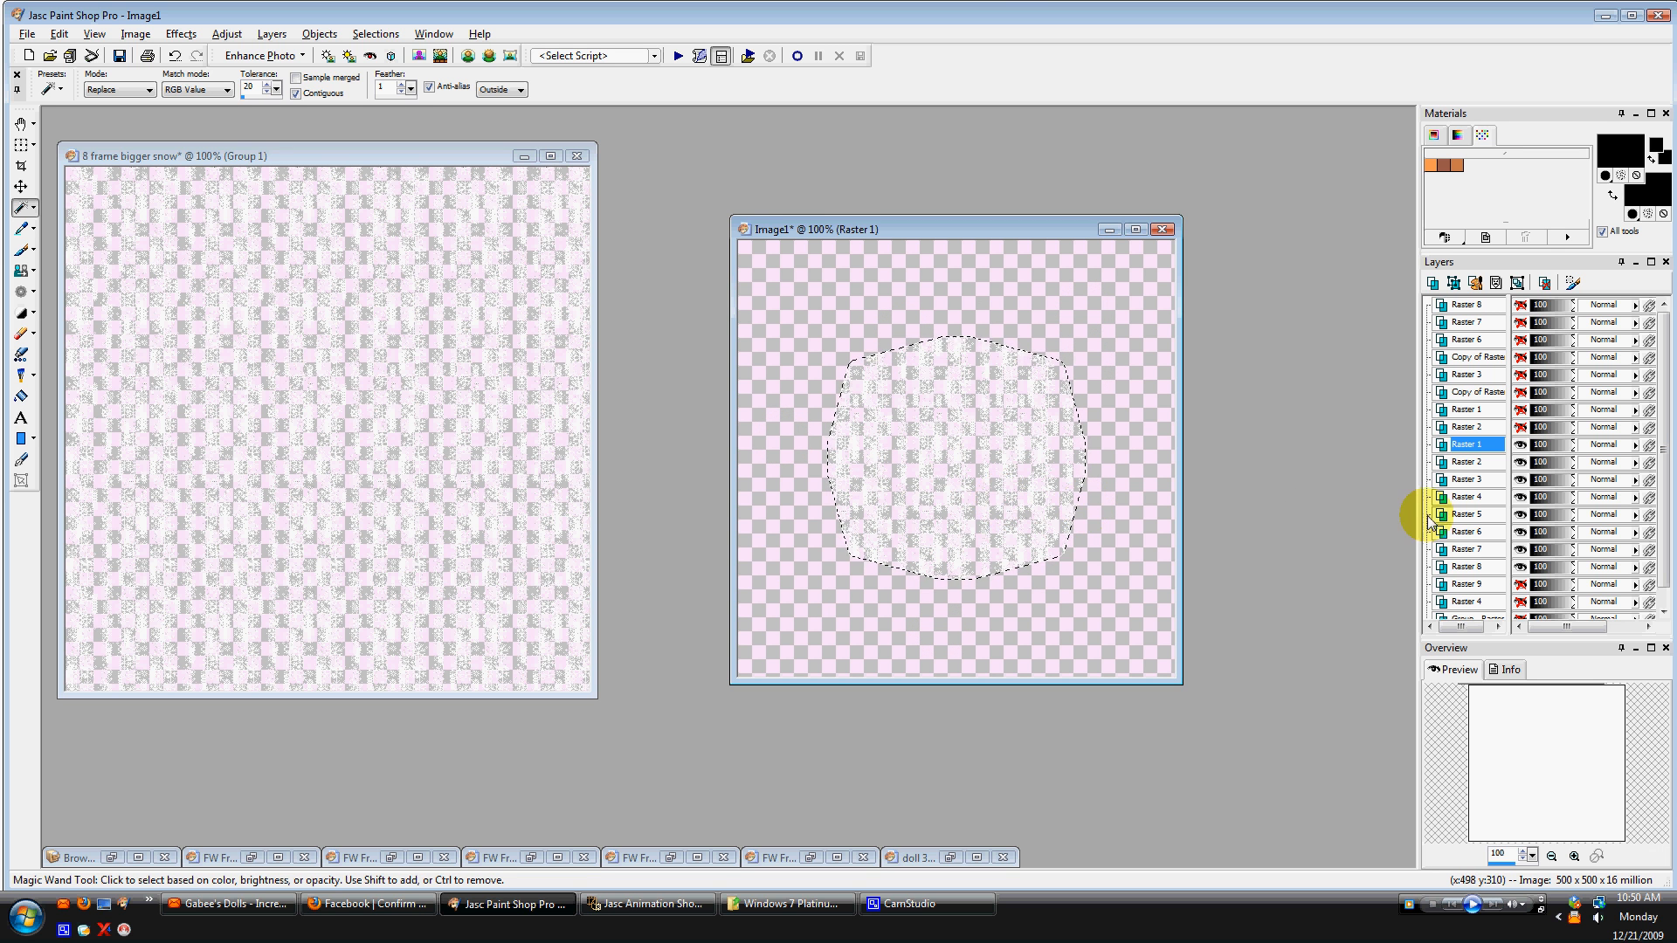
Show the frame layer Raster 2 above and hide the snow layers Raster 2 through Raster 8, keeping only Raster 1.
mouse_move(1464, 569)
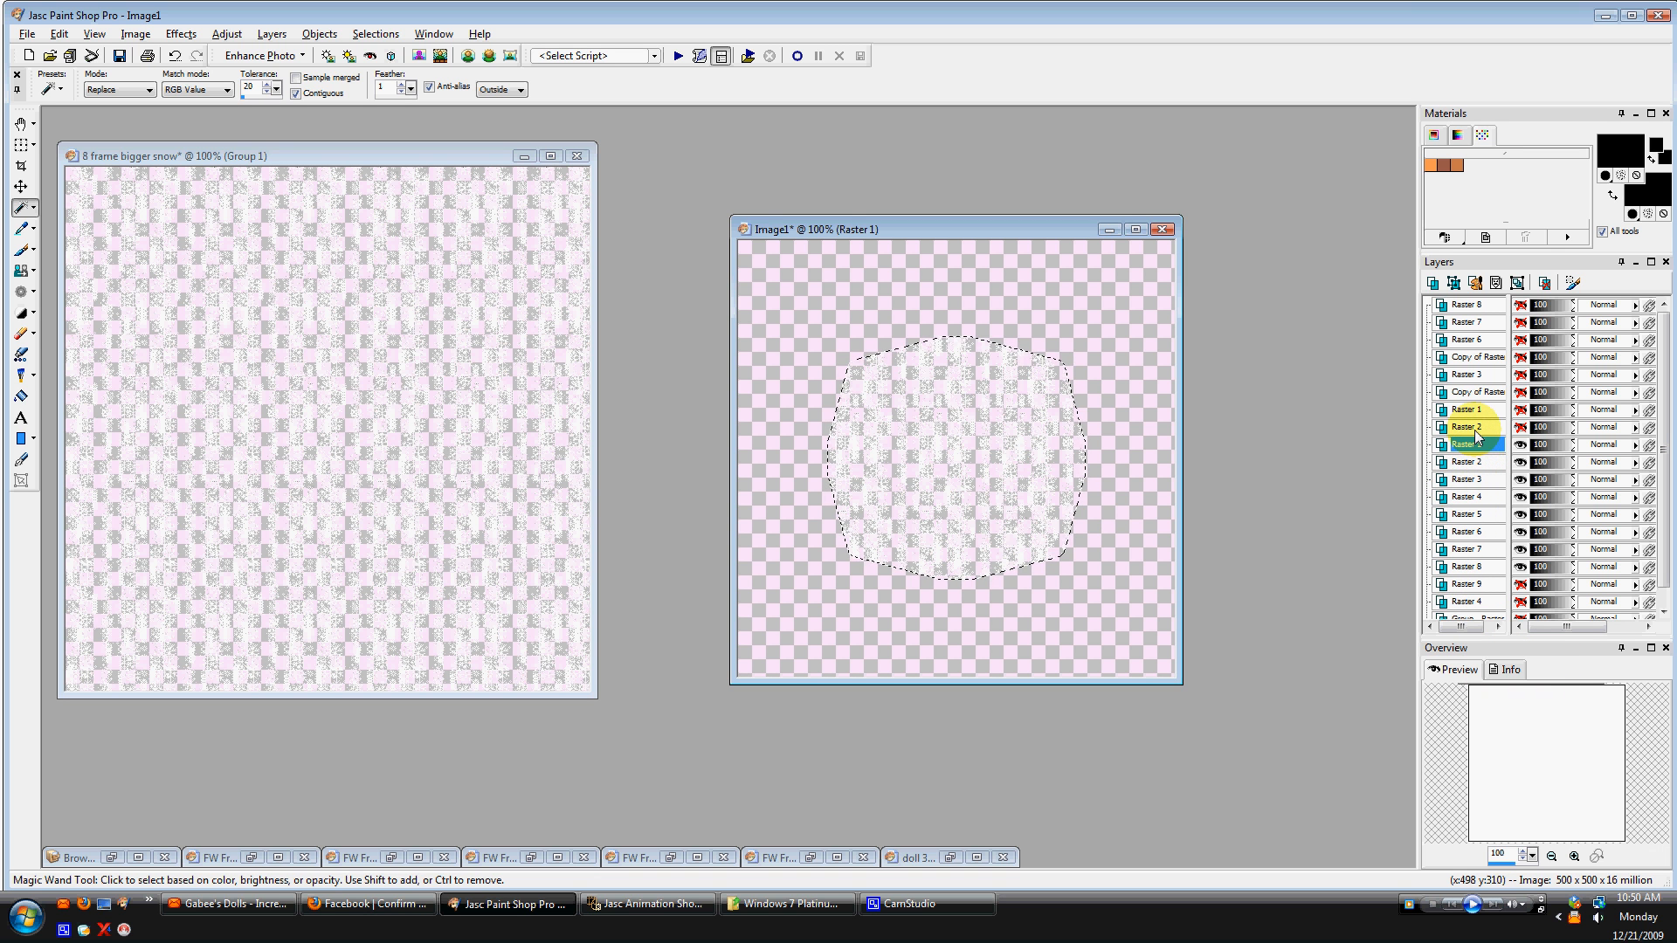
mouse_move(1478, 431)
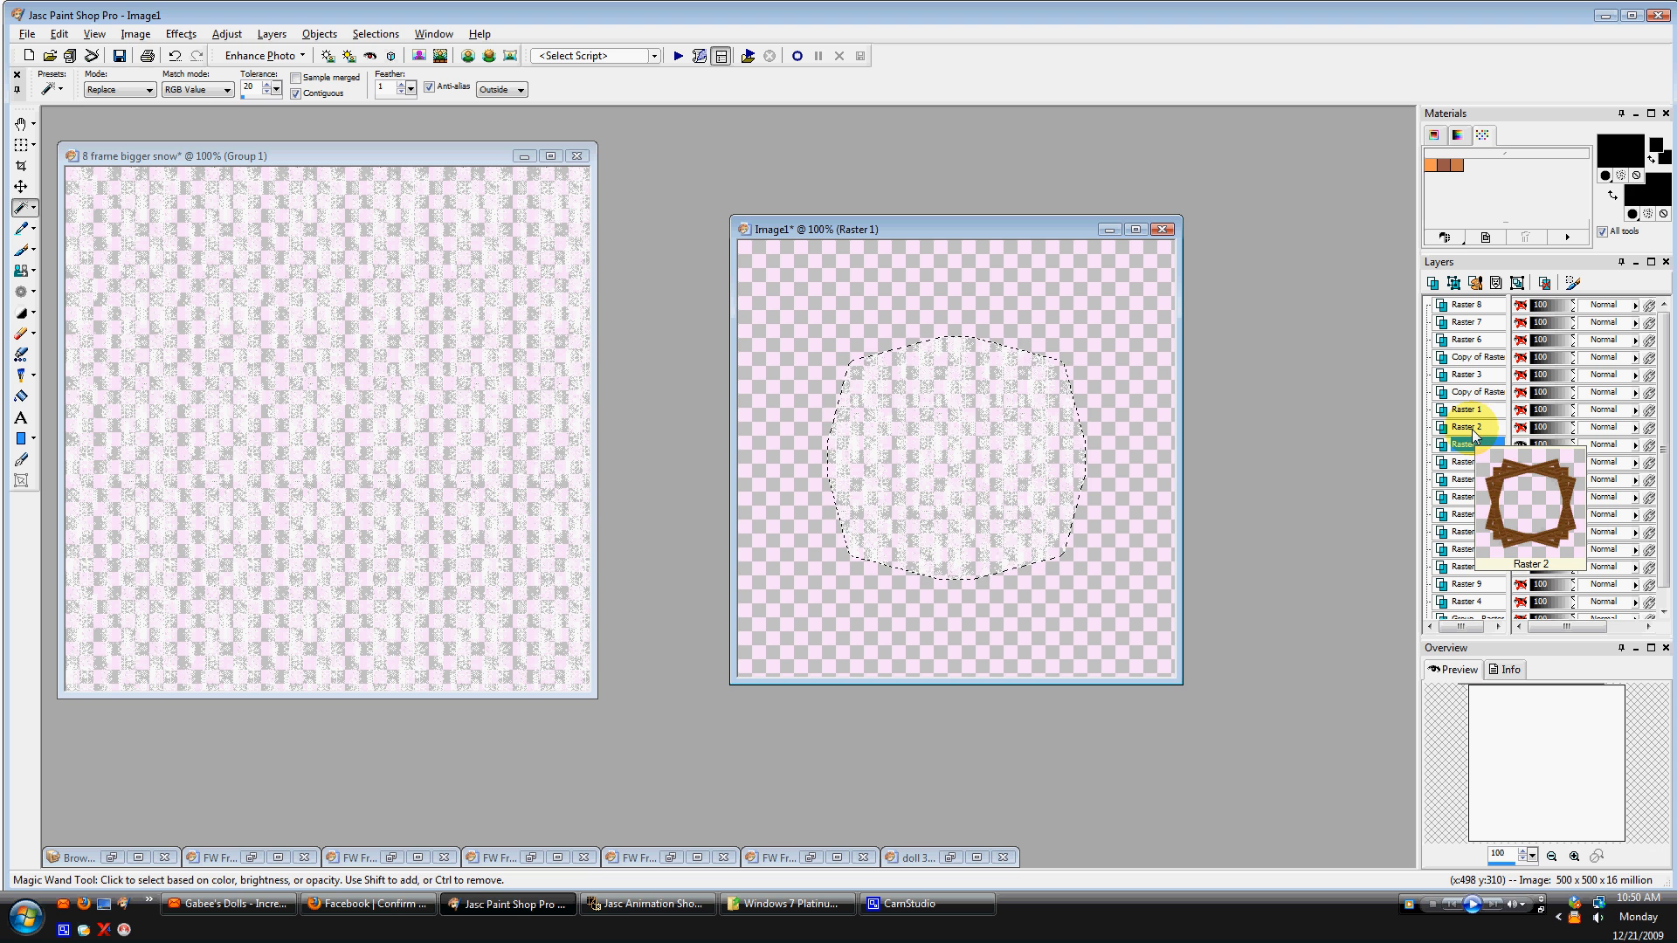
left_click(1520, 428)
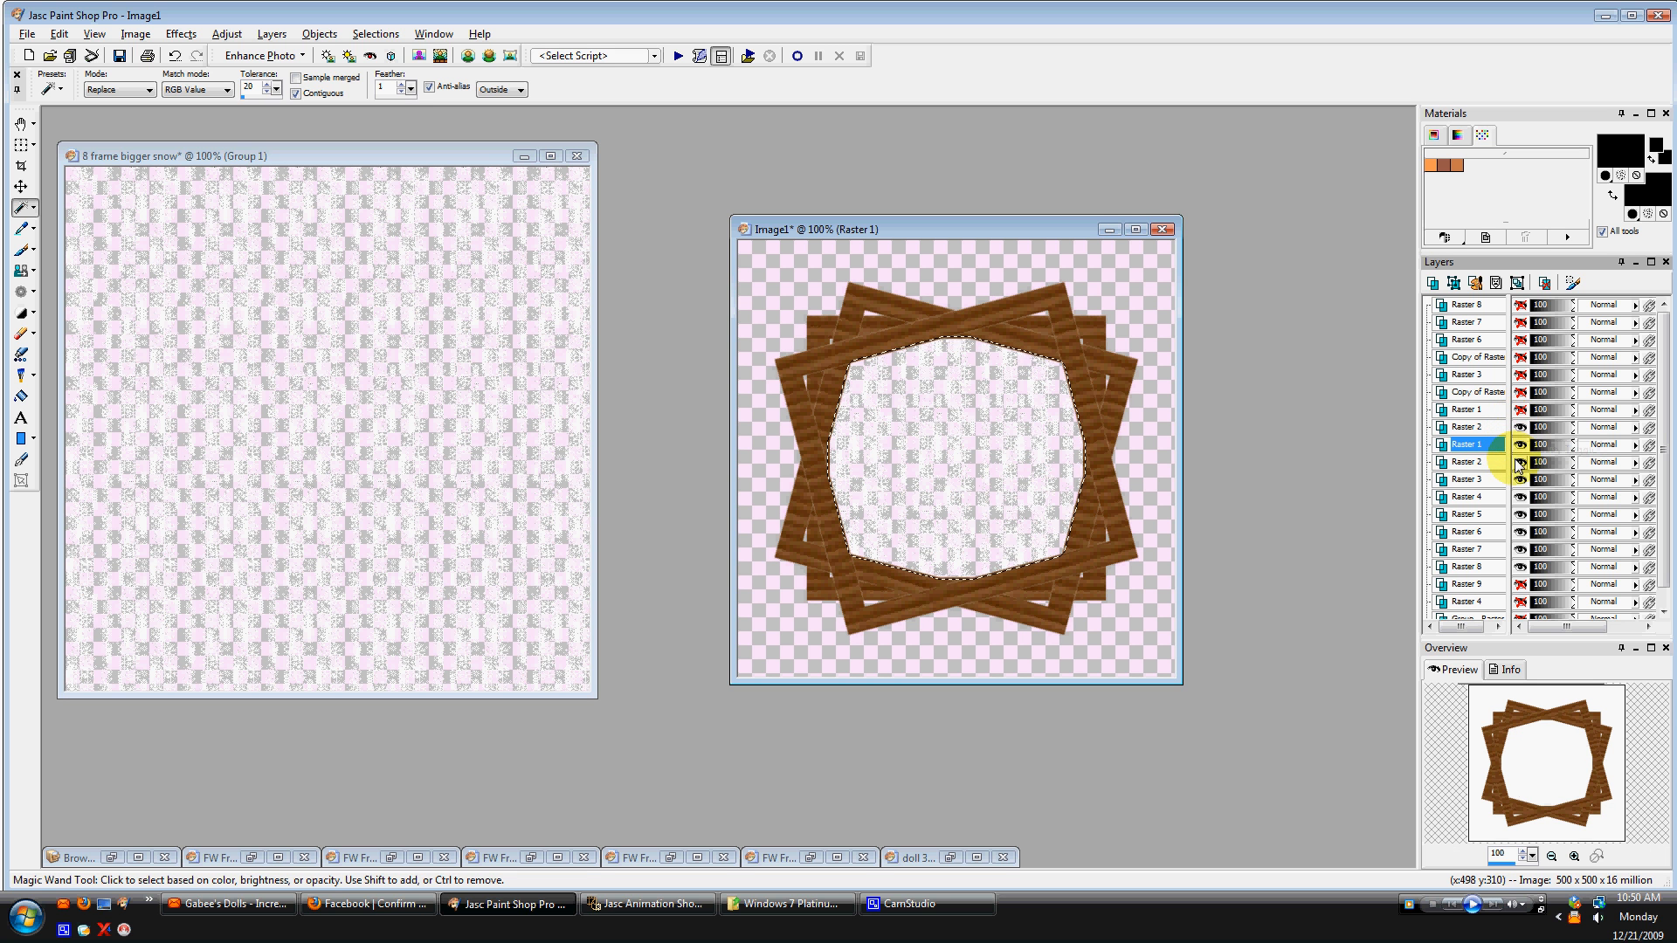
left_click(1520, 462)
left_click(1520, 480)
left_click(1522, 499)
left_click(1520, 515)
left_click(1517, 533)
left_click(1520, 550)
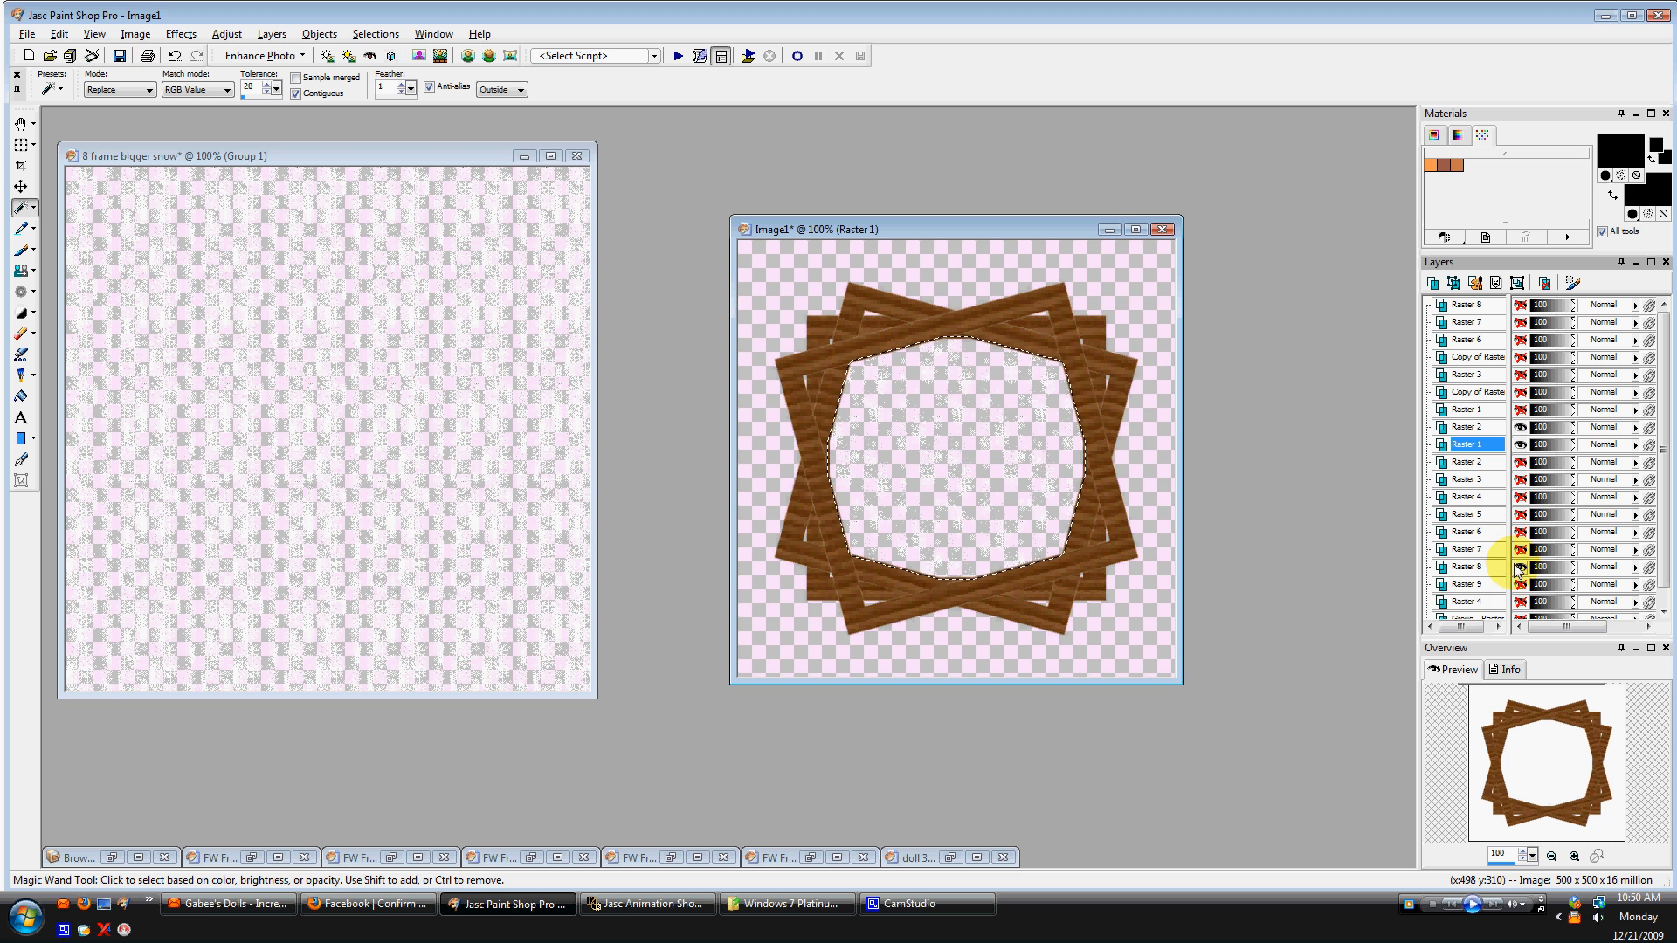
left_click(1520, 567)
Unhide the Raster 9 mountain layer and all the frame and embellishment layers stacked above the snow.
left_click(1520, 585)
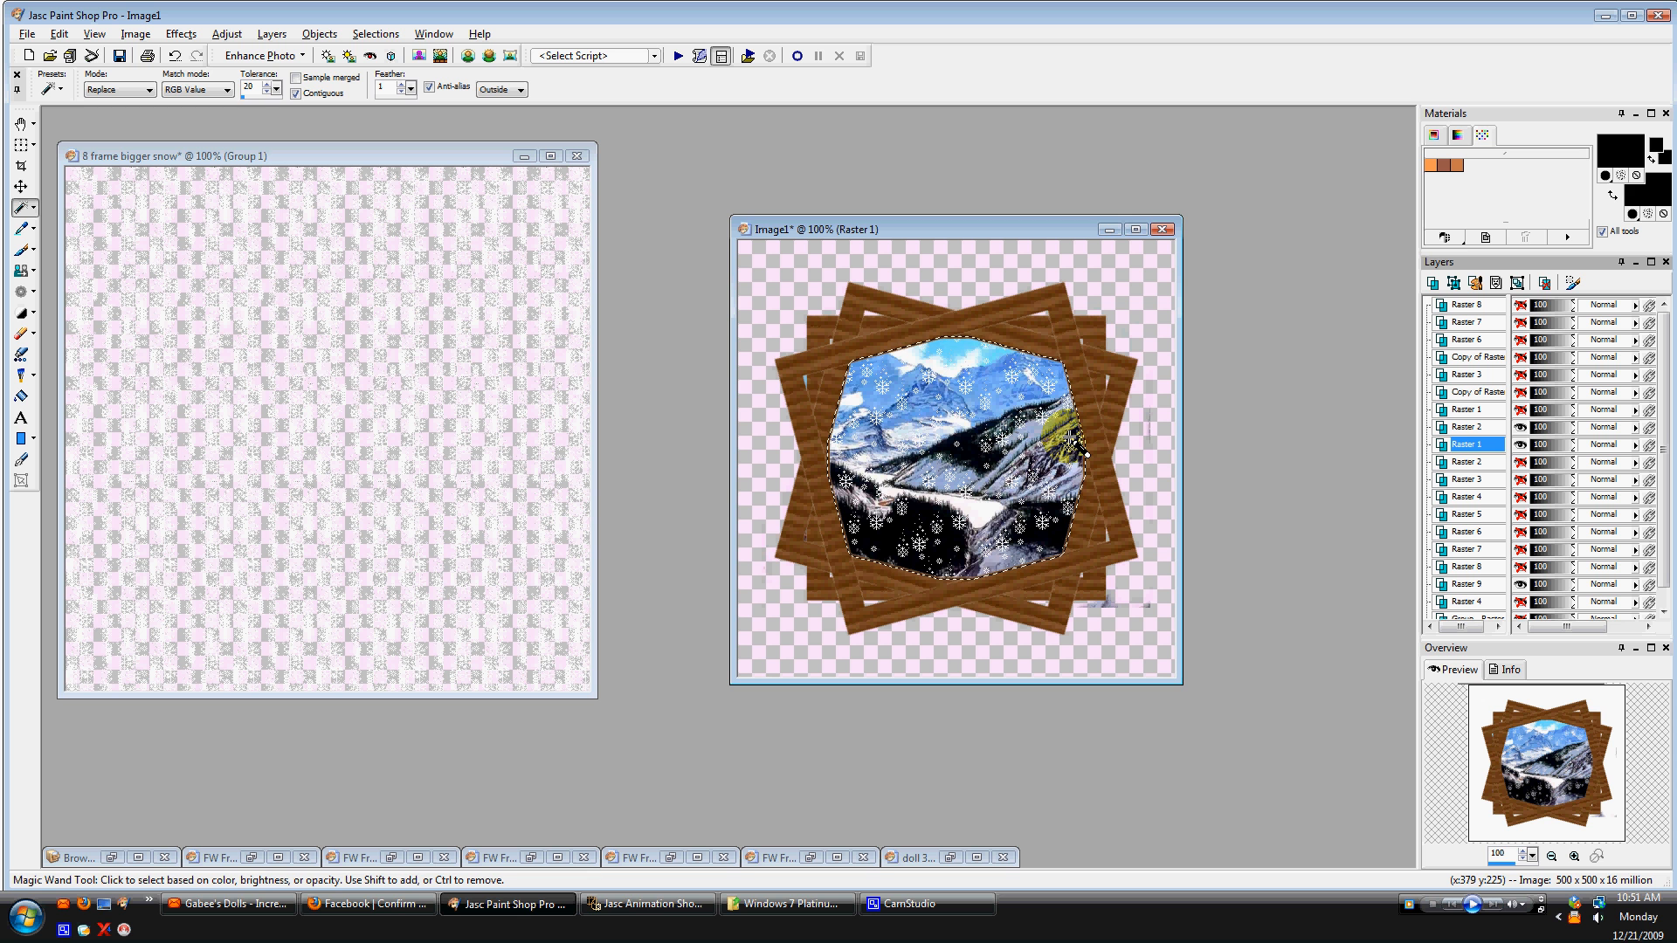
left_click(1520, 409)
left_click(1520, 392)
left_click(1521, 374)
left_click(1521, 357)
left_click(1520, 339)
left_click(1520, 322)
left_click(1521, 306)
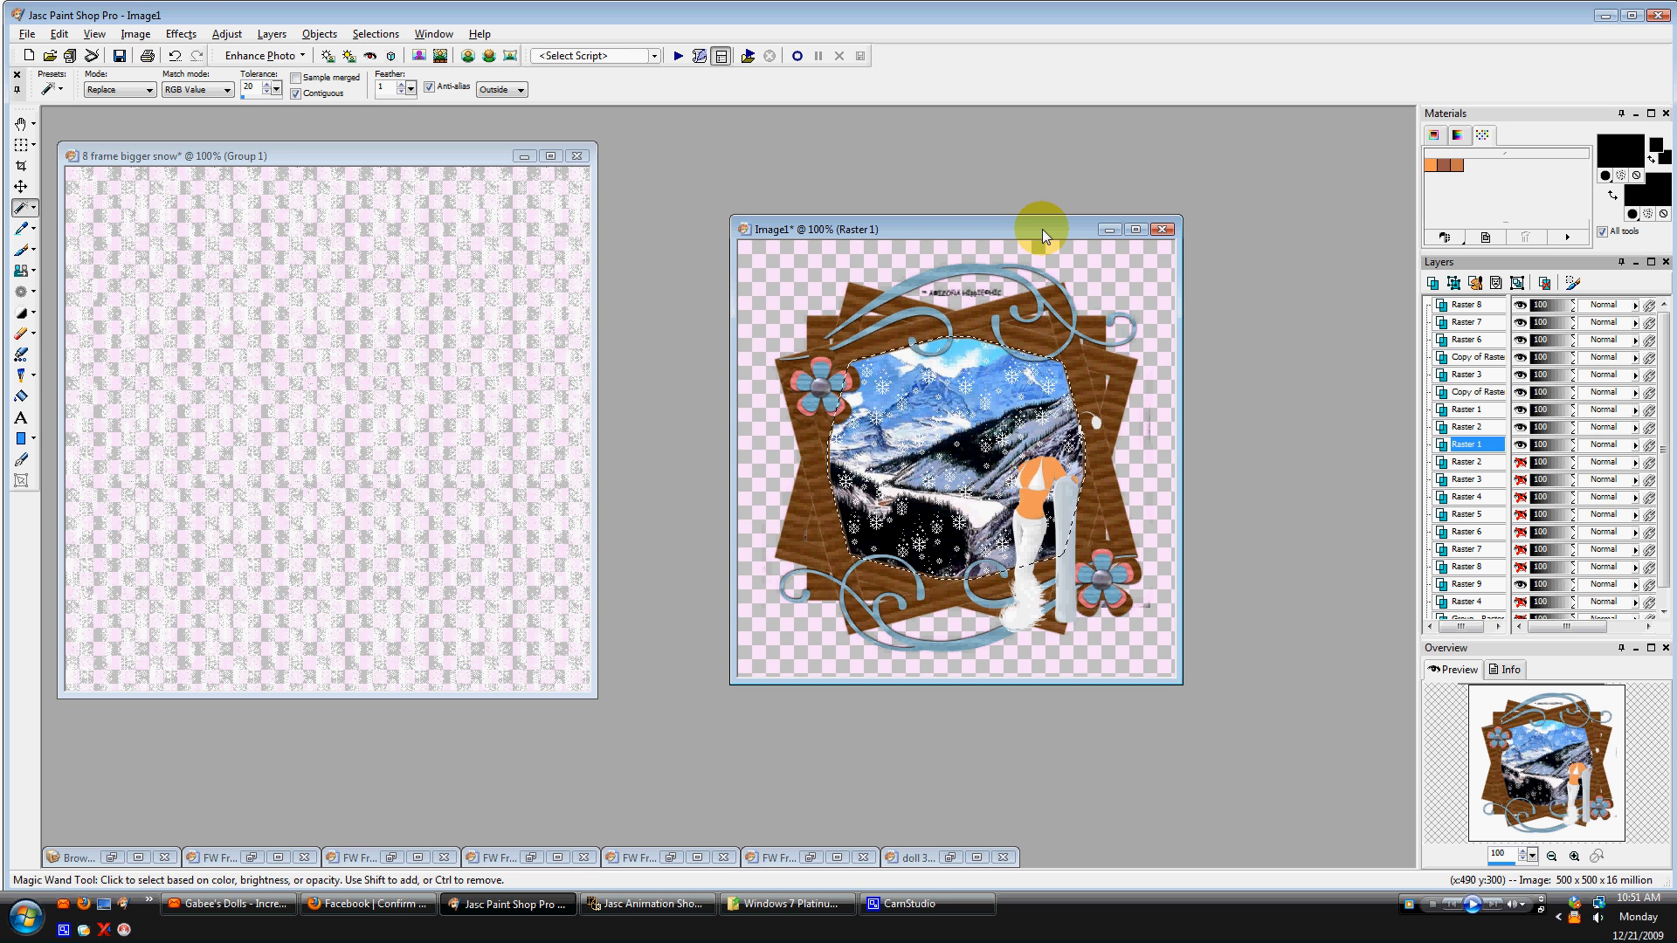
Duplicate the image into a second window and arrange both image windows side by side.
left_click_drag(1041, 229, 850, 194)
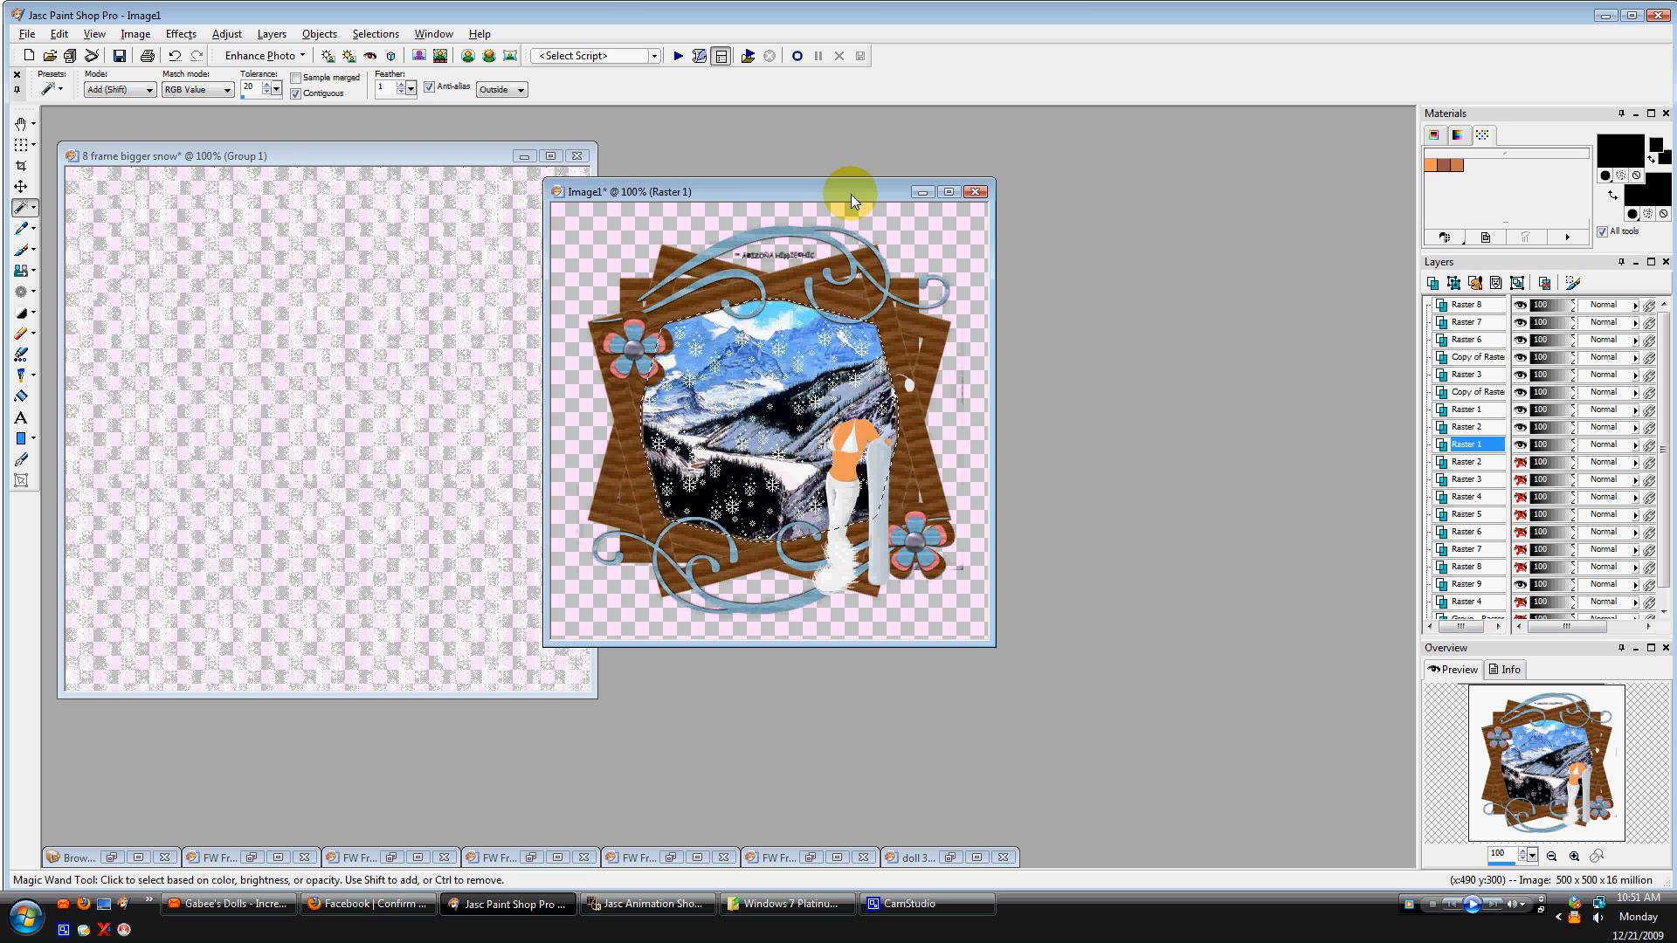
key("shift+d")
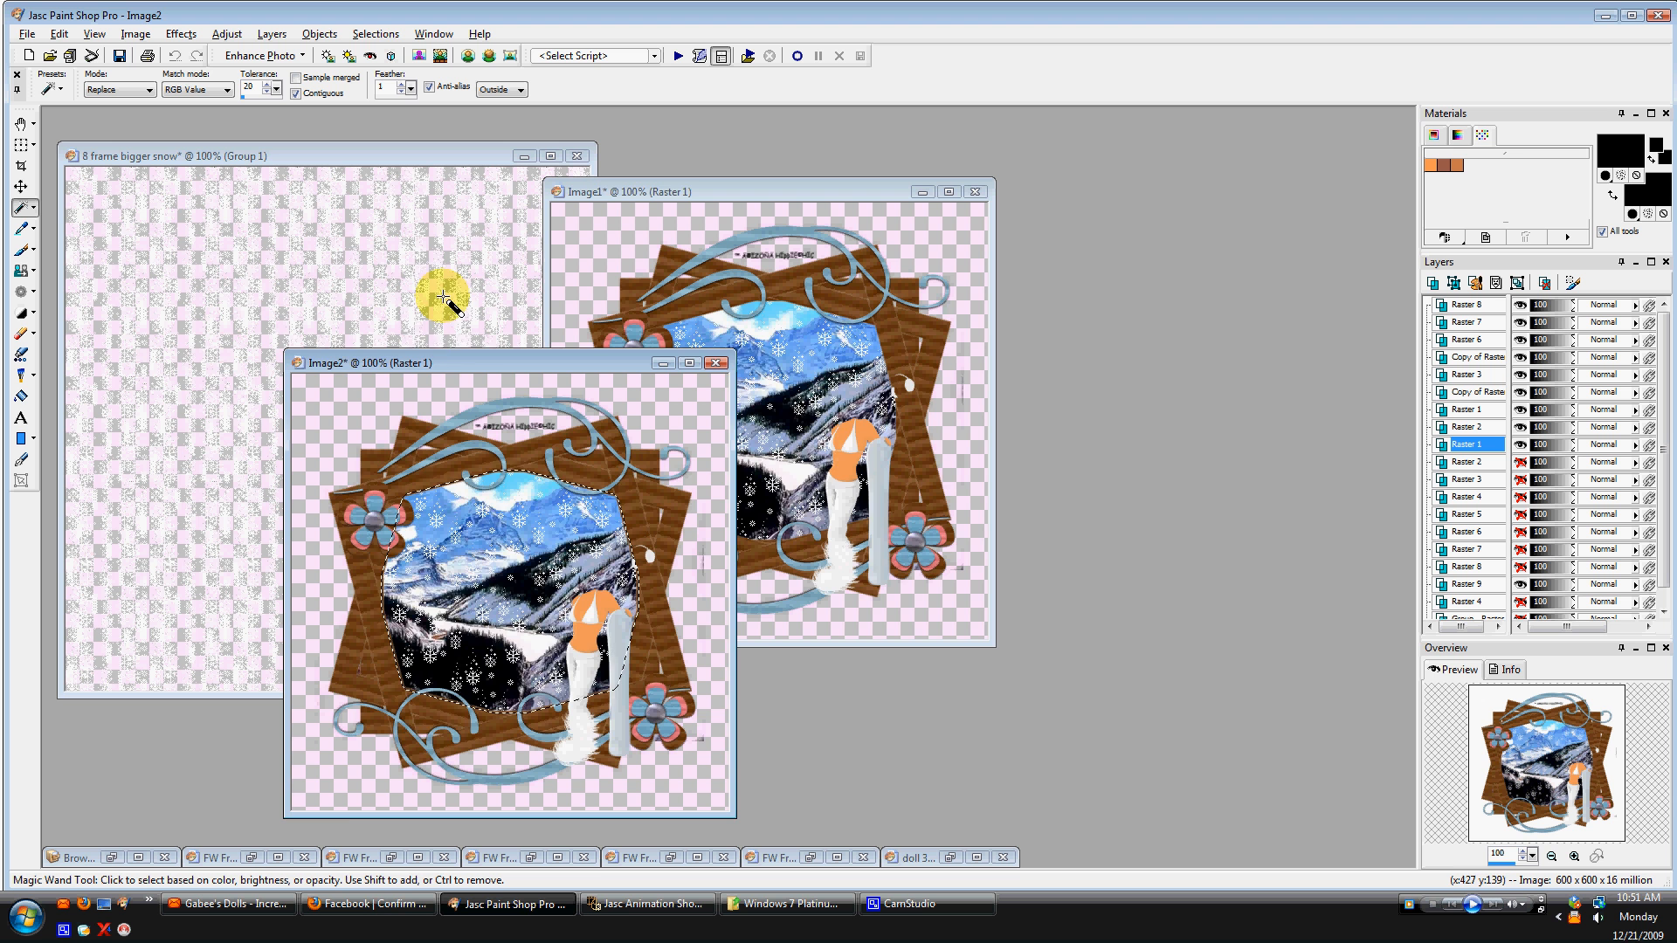
left_click_drag(441, 360, 934, 326)
left_click_drag(859, 192, 484, 175)
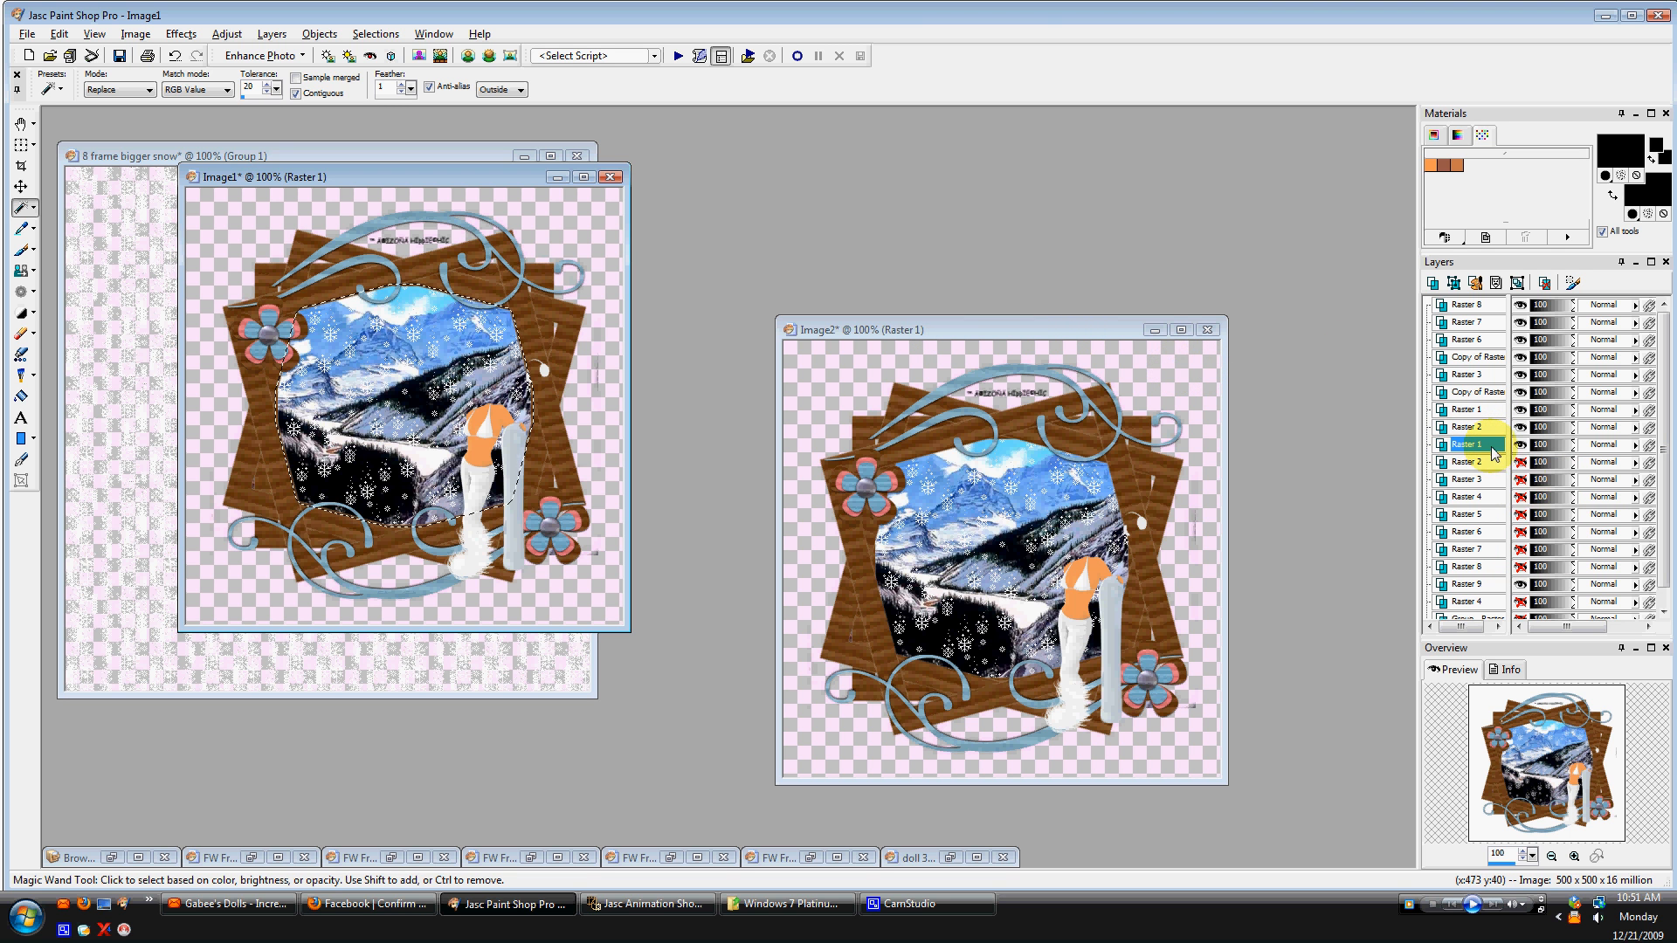
mouse_move(1491, 447)
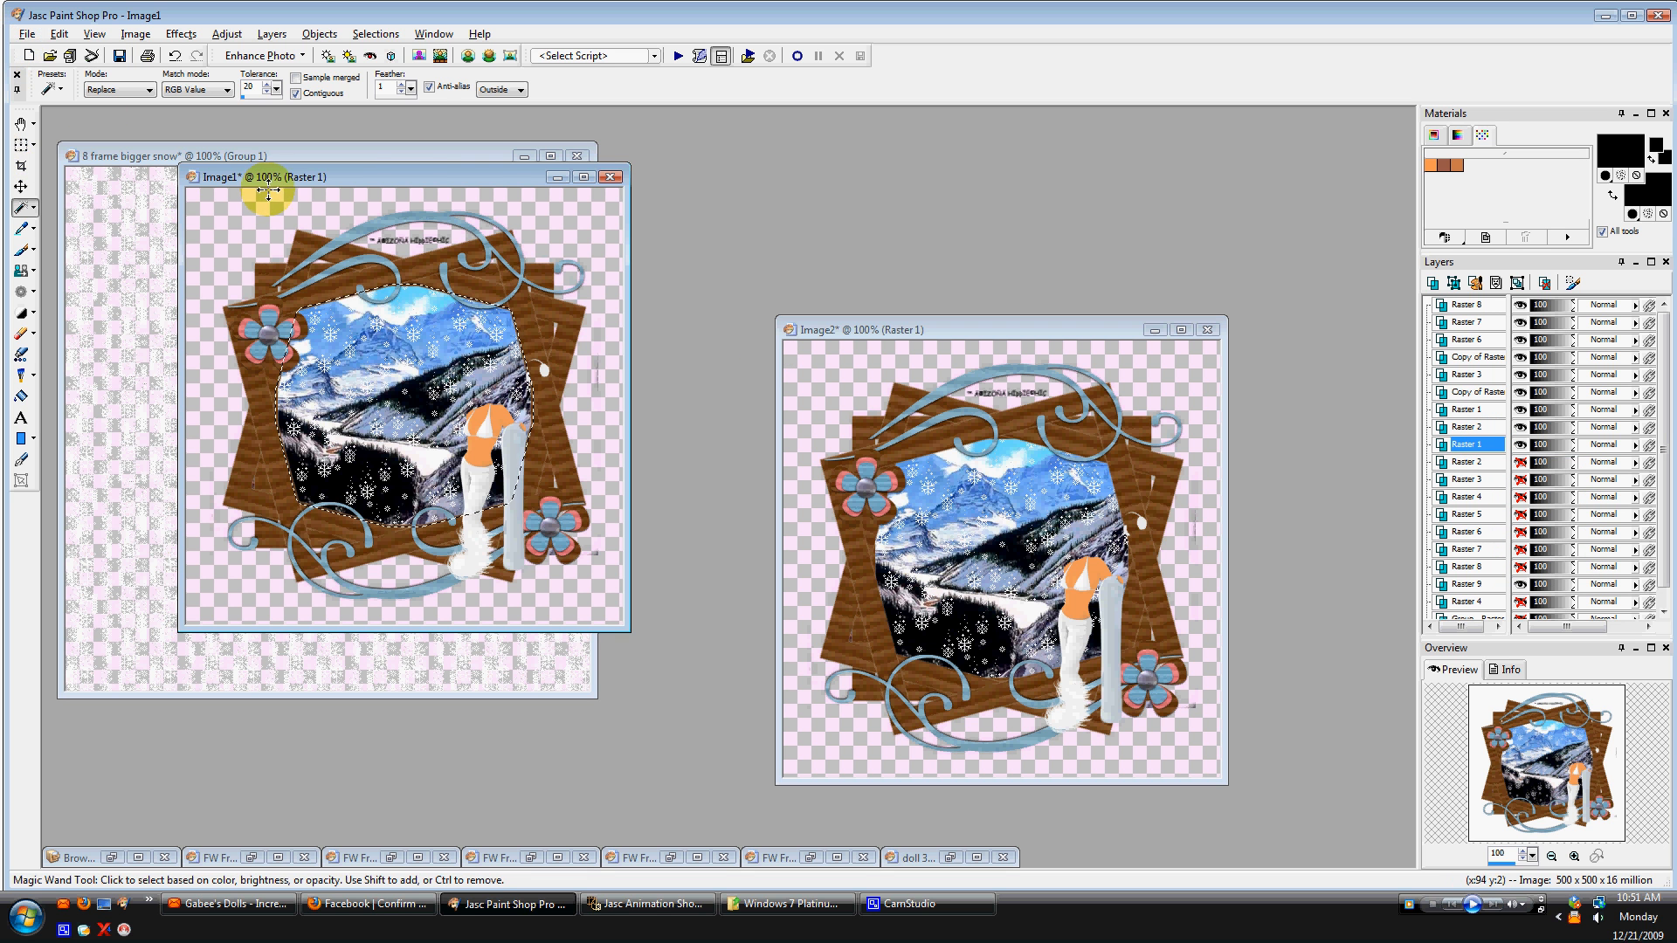
Save the image to the Desktop as a CompuServe GIF named SNOW 1, accepting the single-layer flattening.
left_click(25, 33)
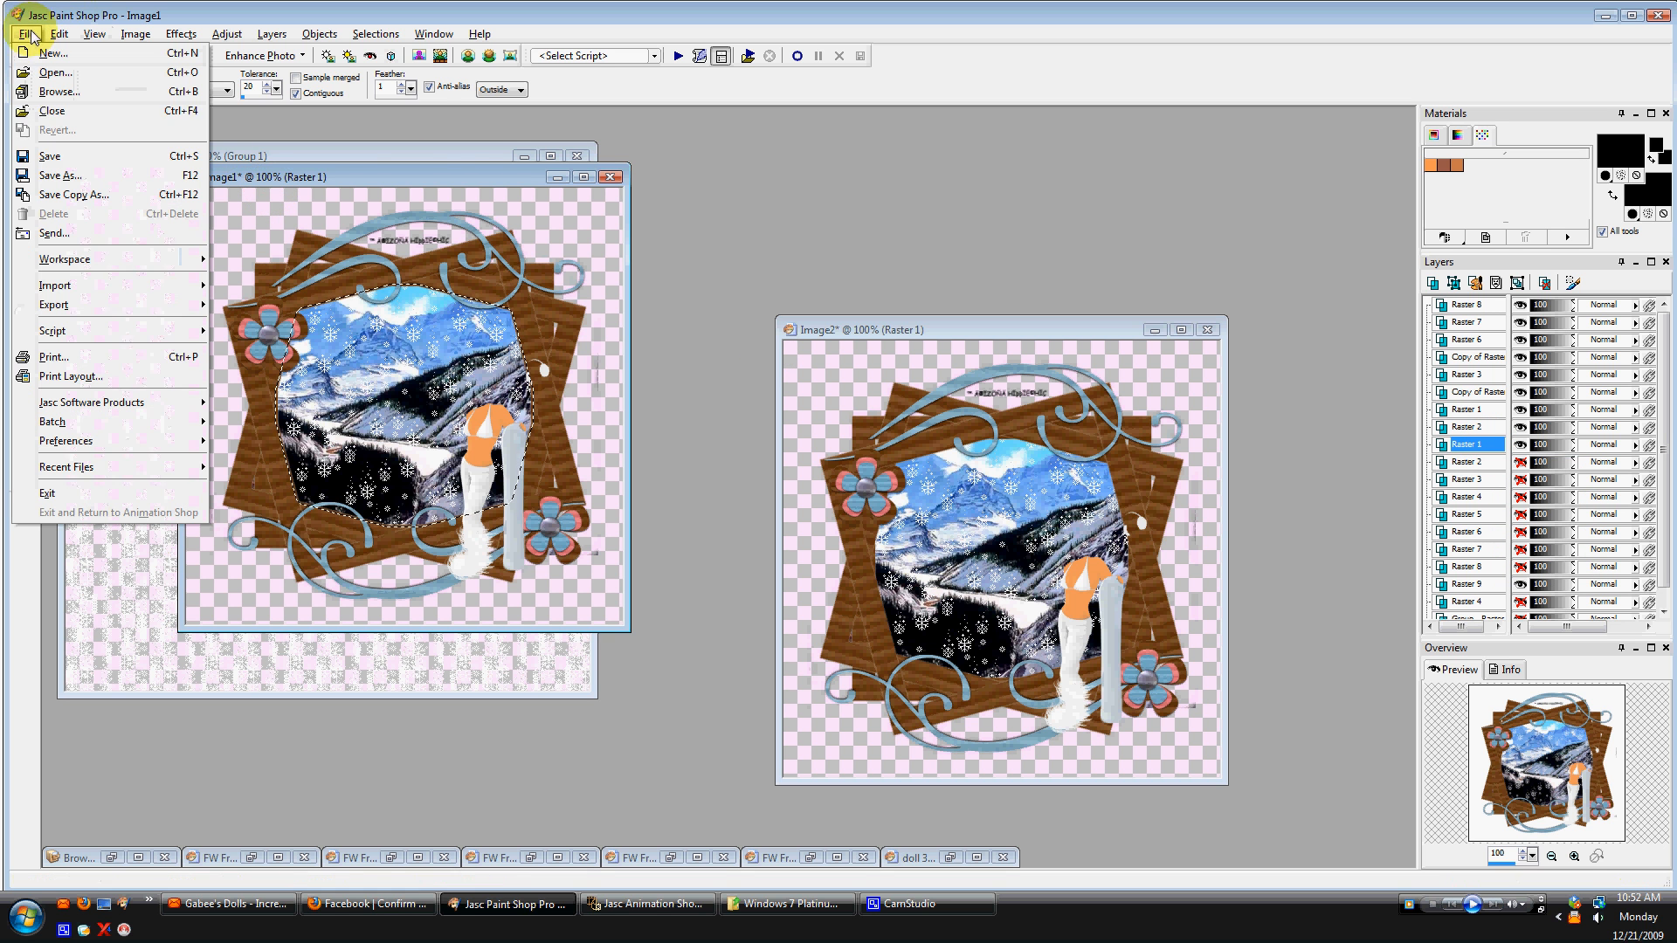
left_click(26, 176)
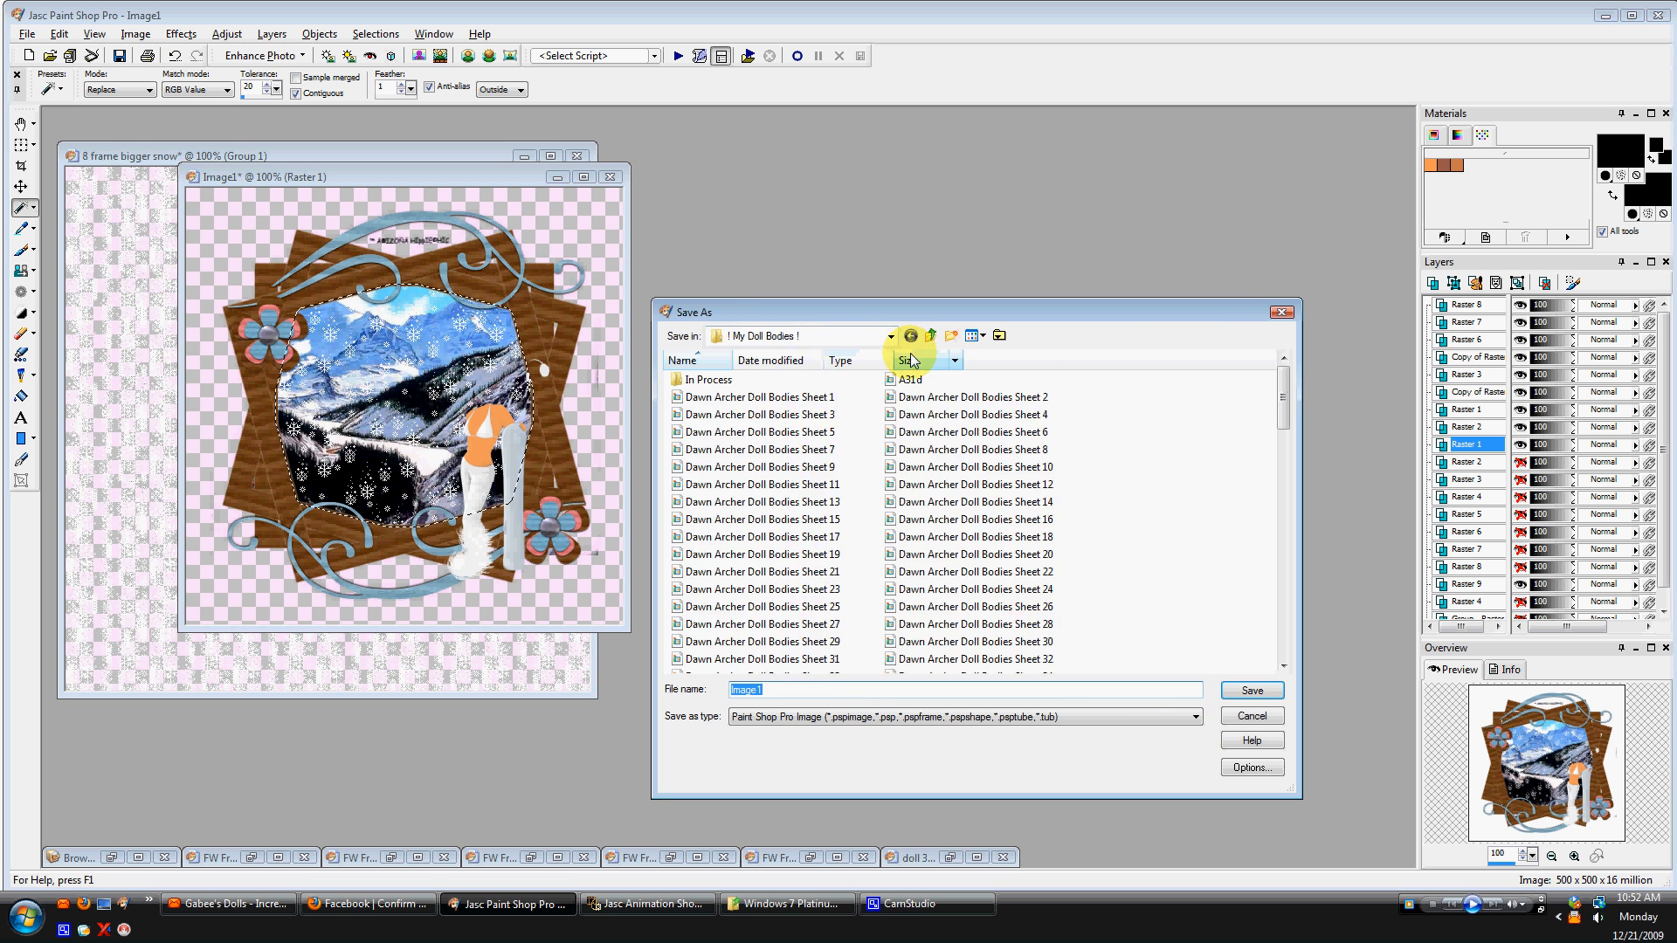
left_click(930, 337)
left_click(930, 337)
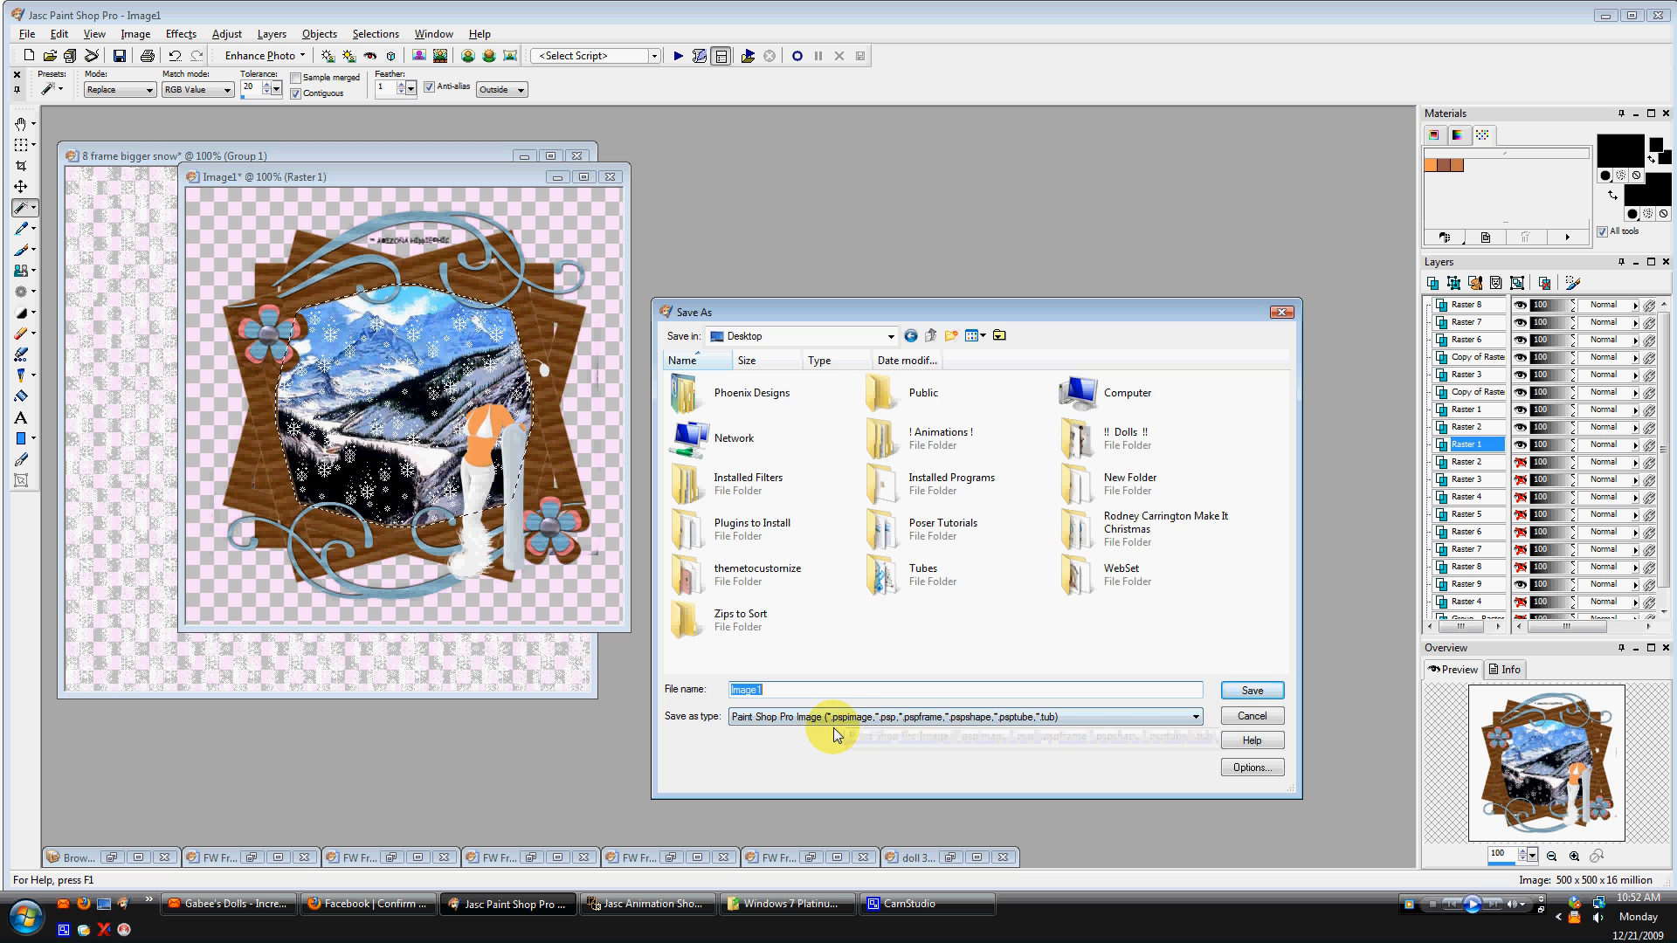
left_click(834, 723)
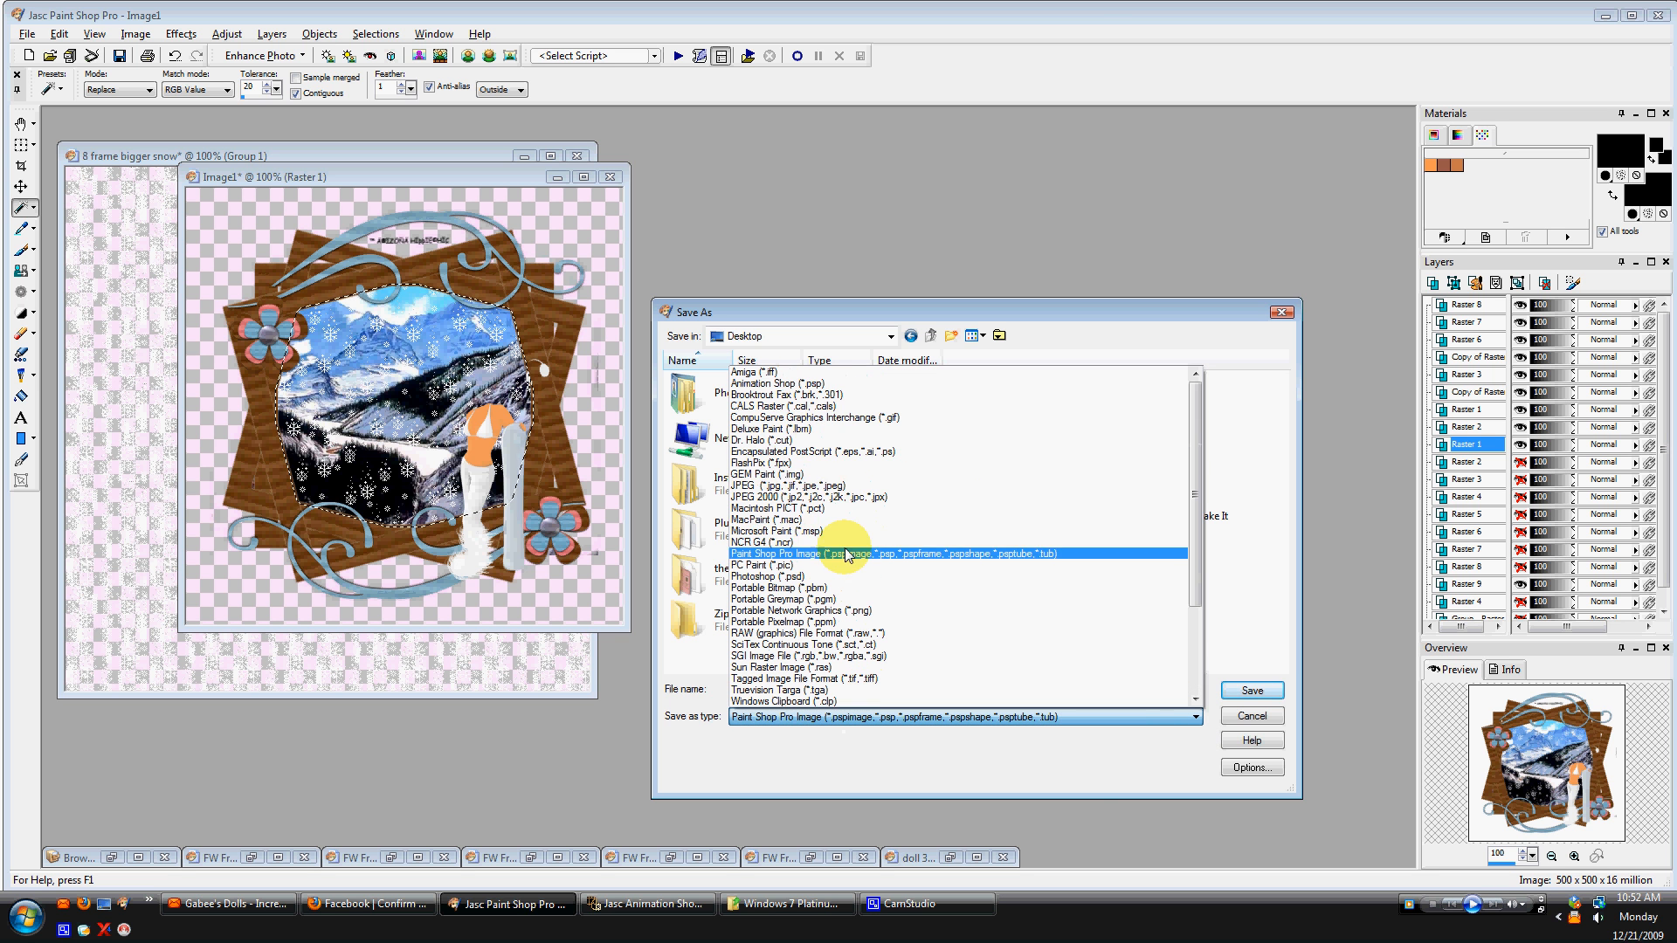
left_click(847, 420)
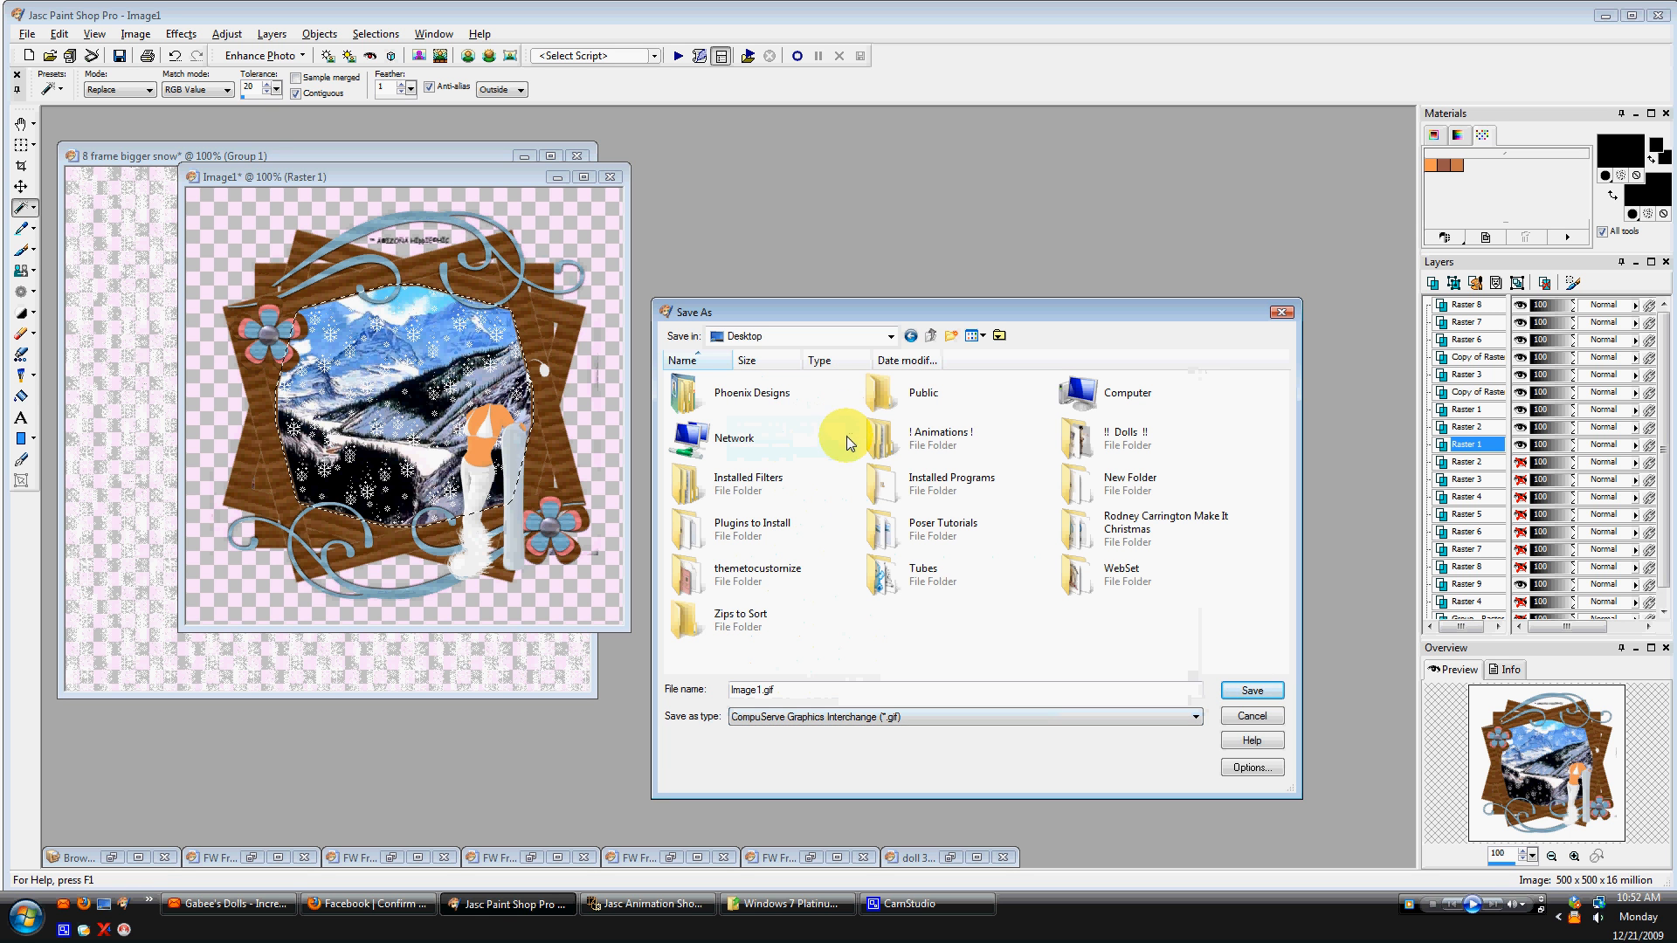
left_click_drag(780, 691, 702, 691)
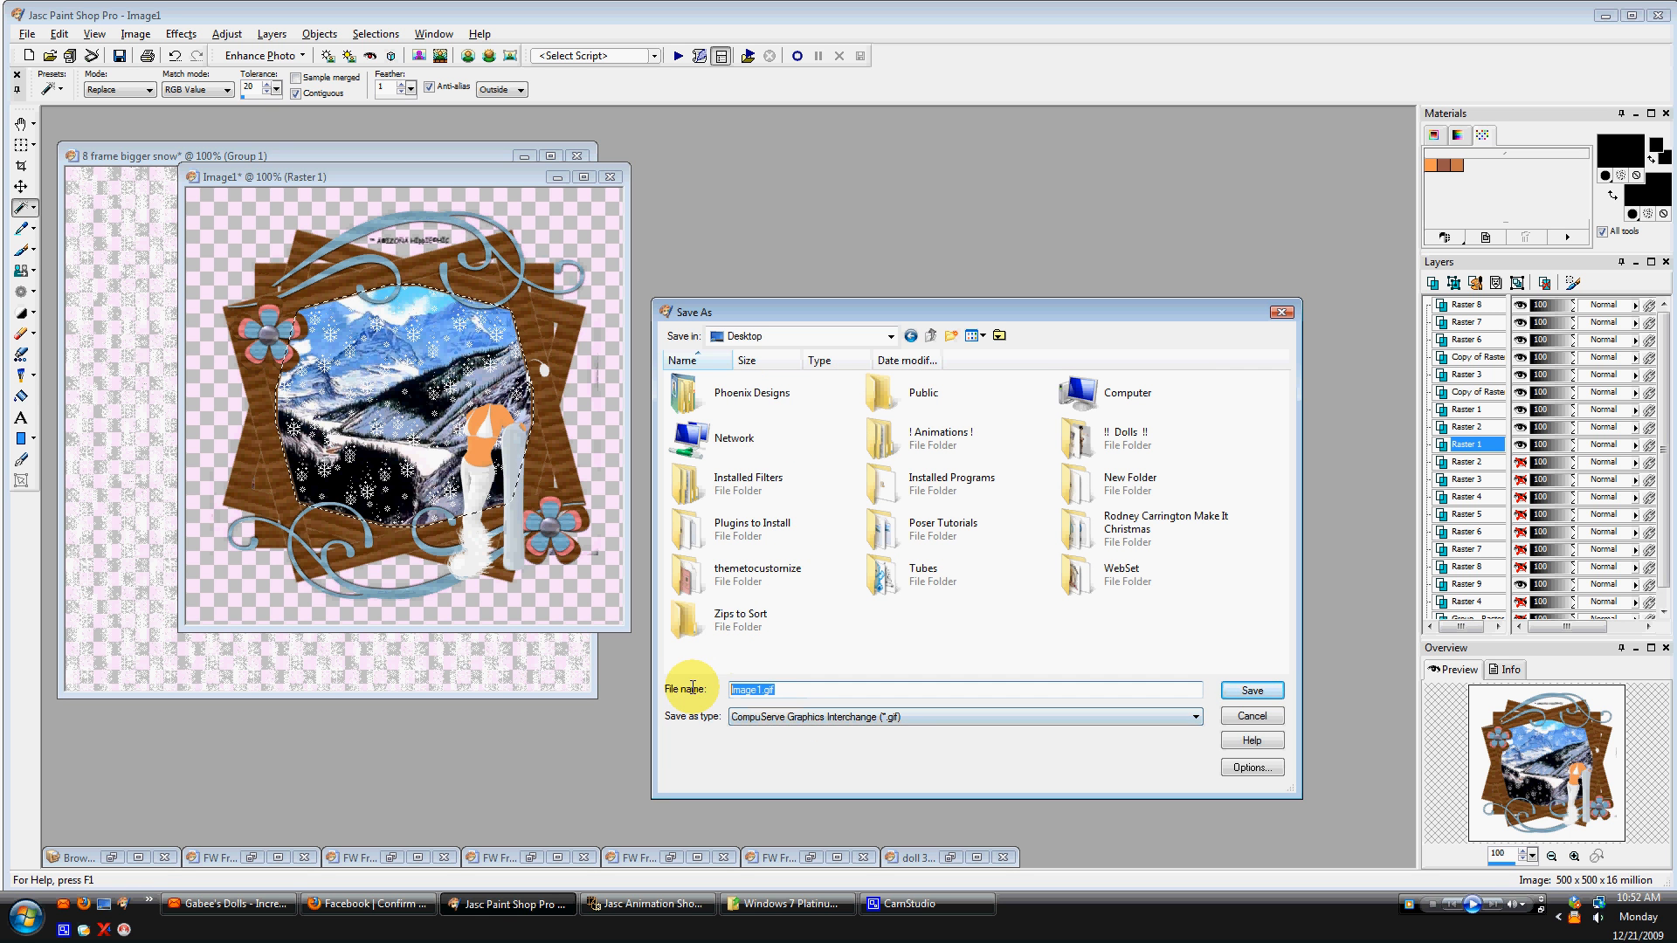
type("SNOW 1")
key("Return")
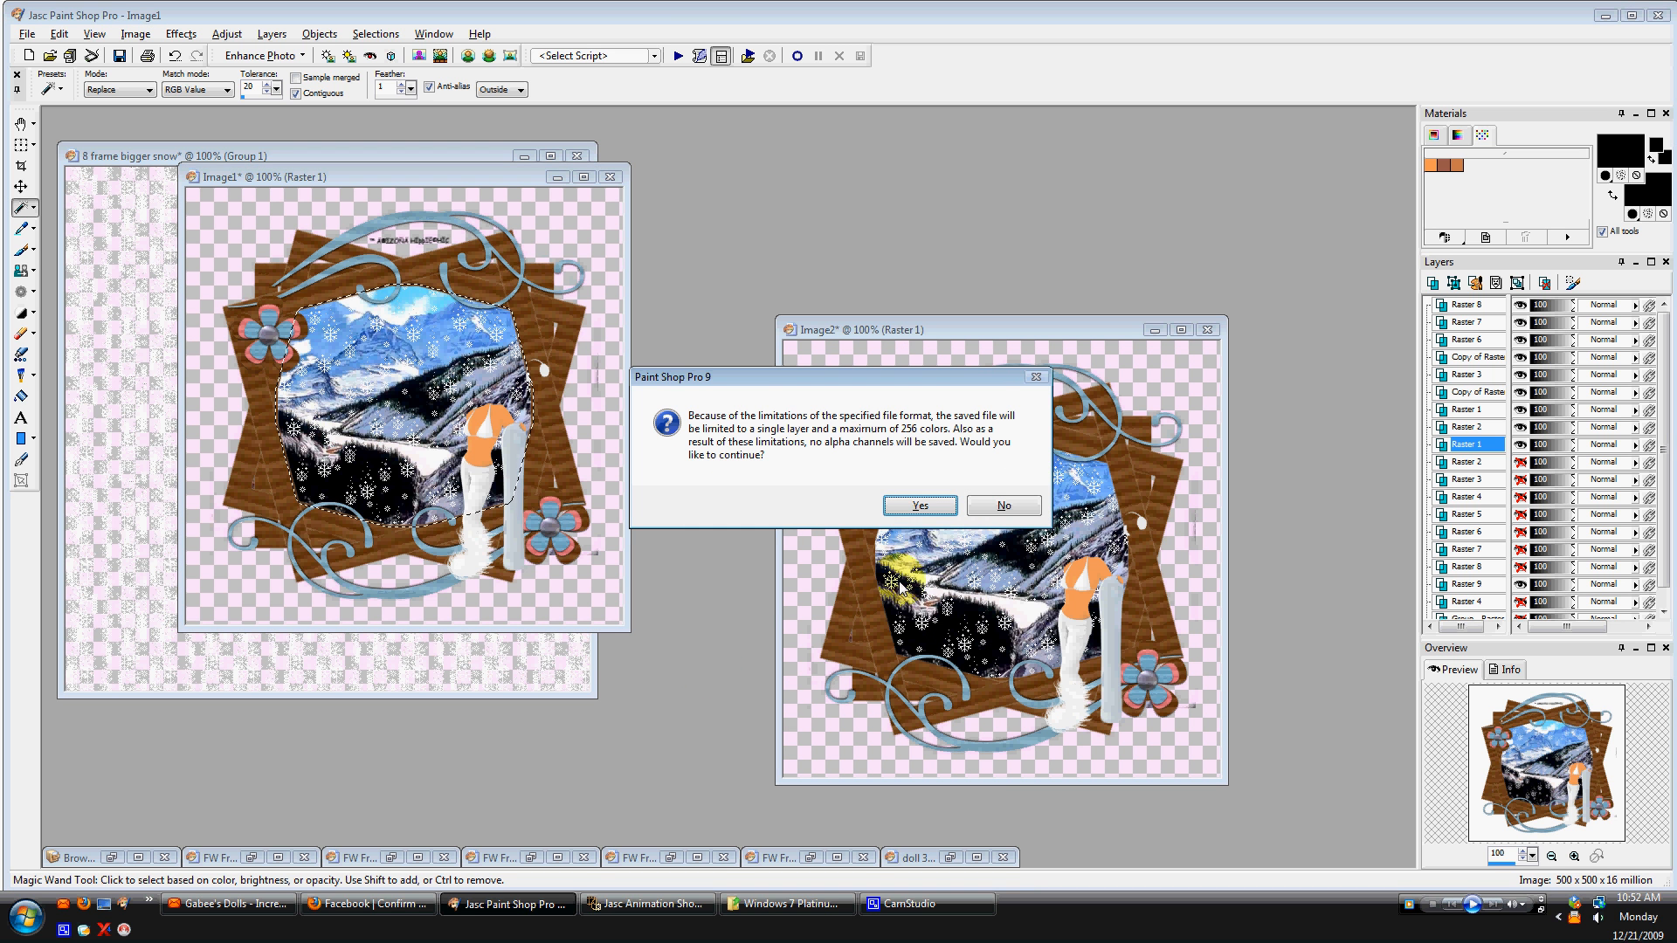
left_click(919, 508)
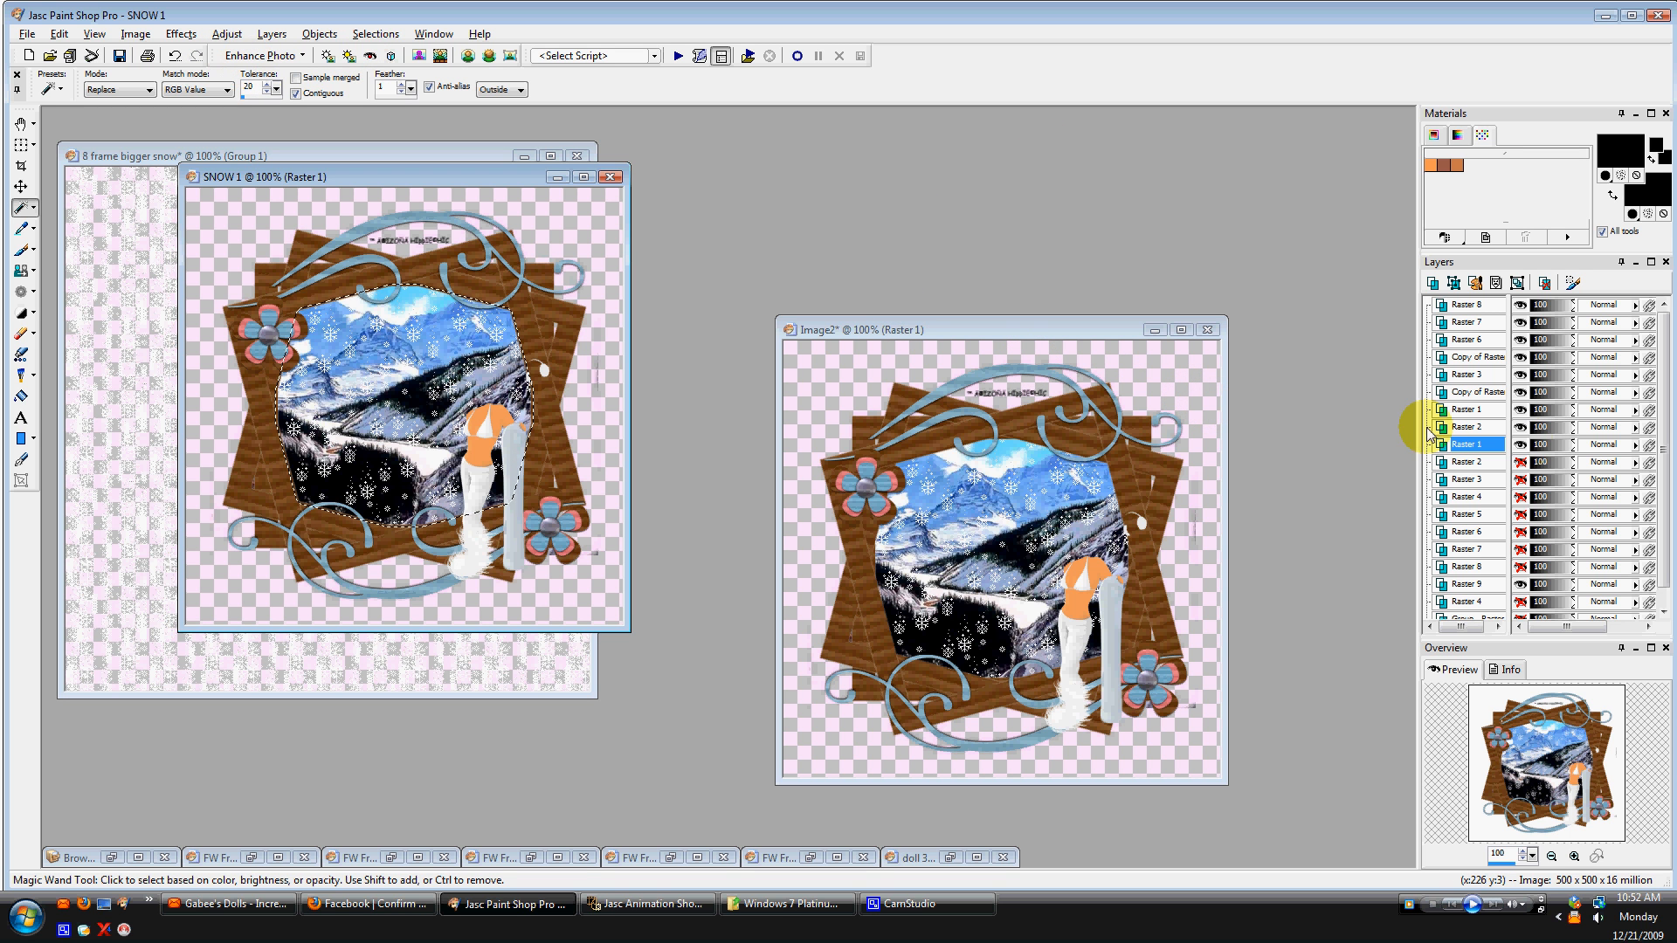
Hide the Raster 1 snow layer and toggle visibility of the Raster 2 and Raster 3 snow layers for the next frame.
left_click(1520, 446)
left_click(1520, 463)
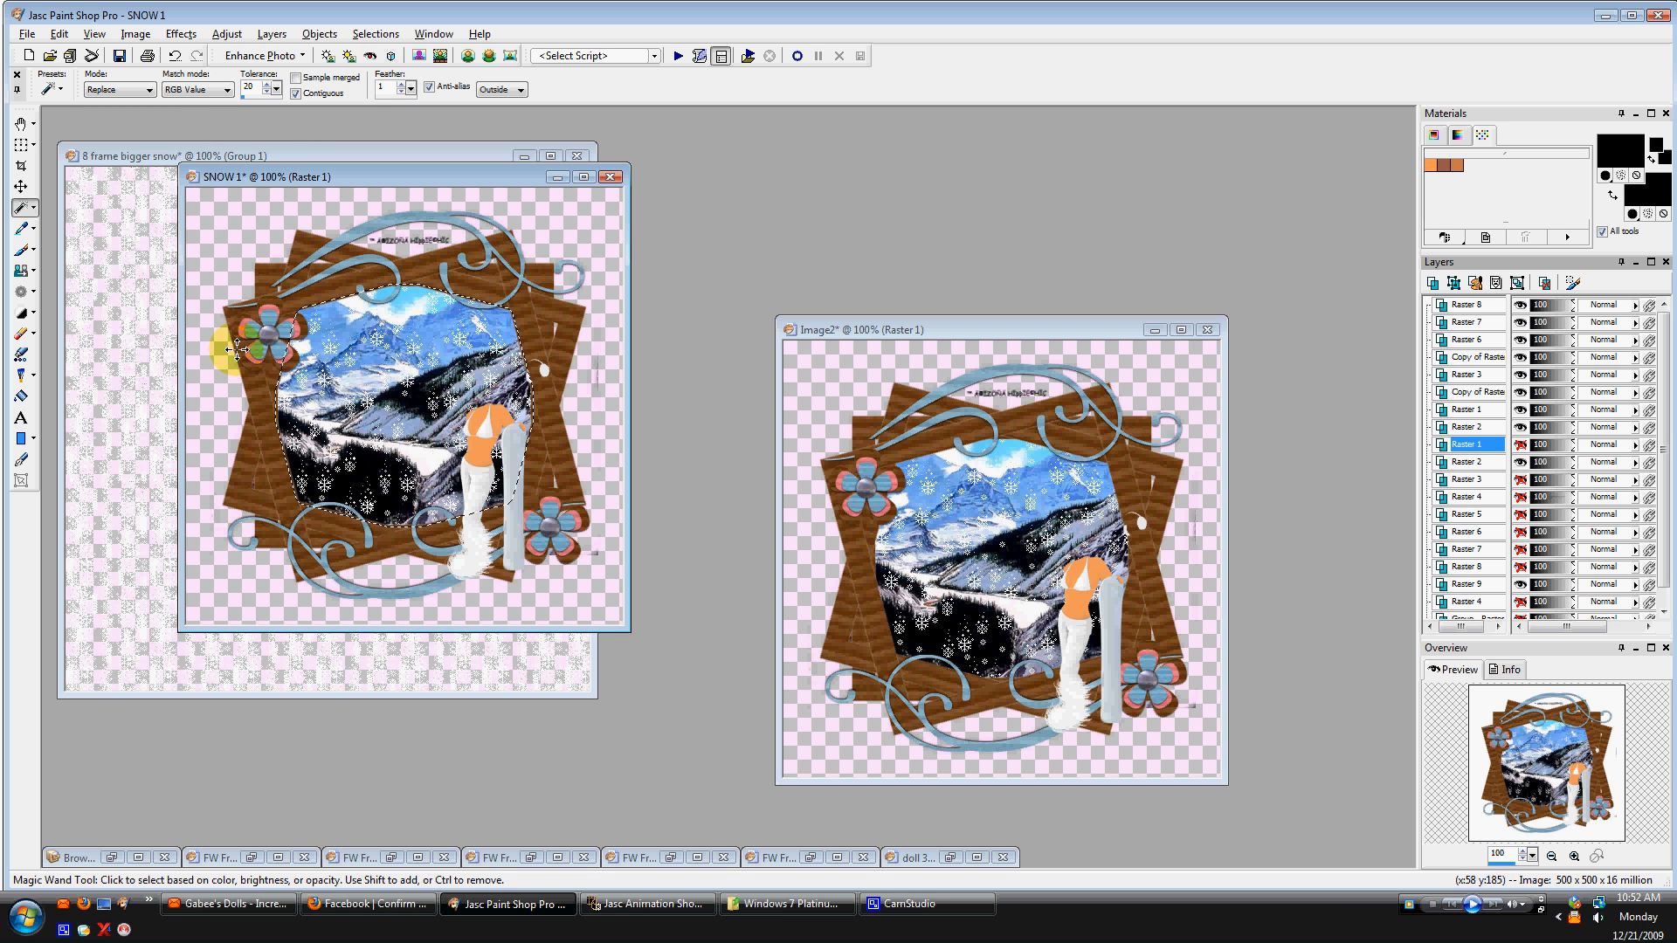
left_click(1520, 463)
left_click(1519, 480)
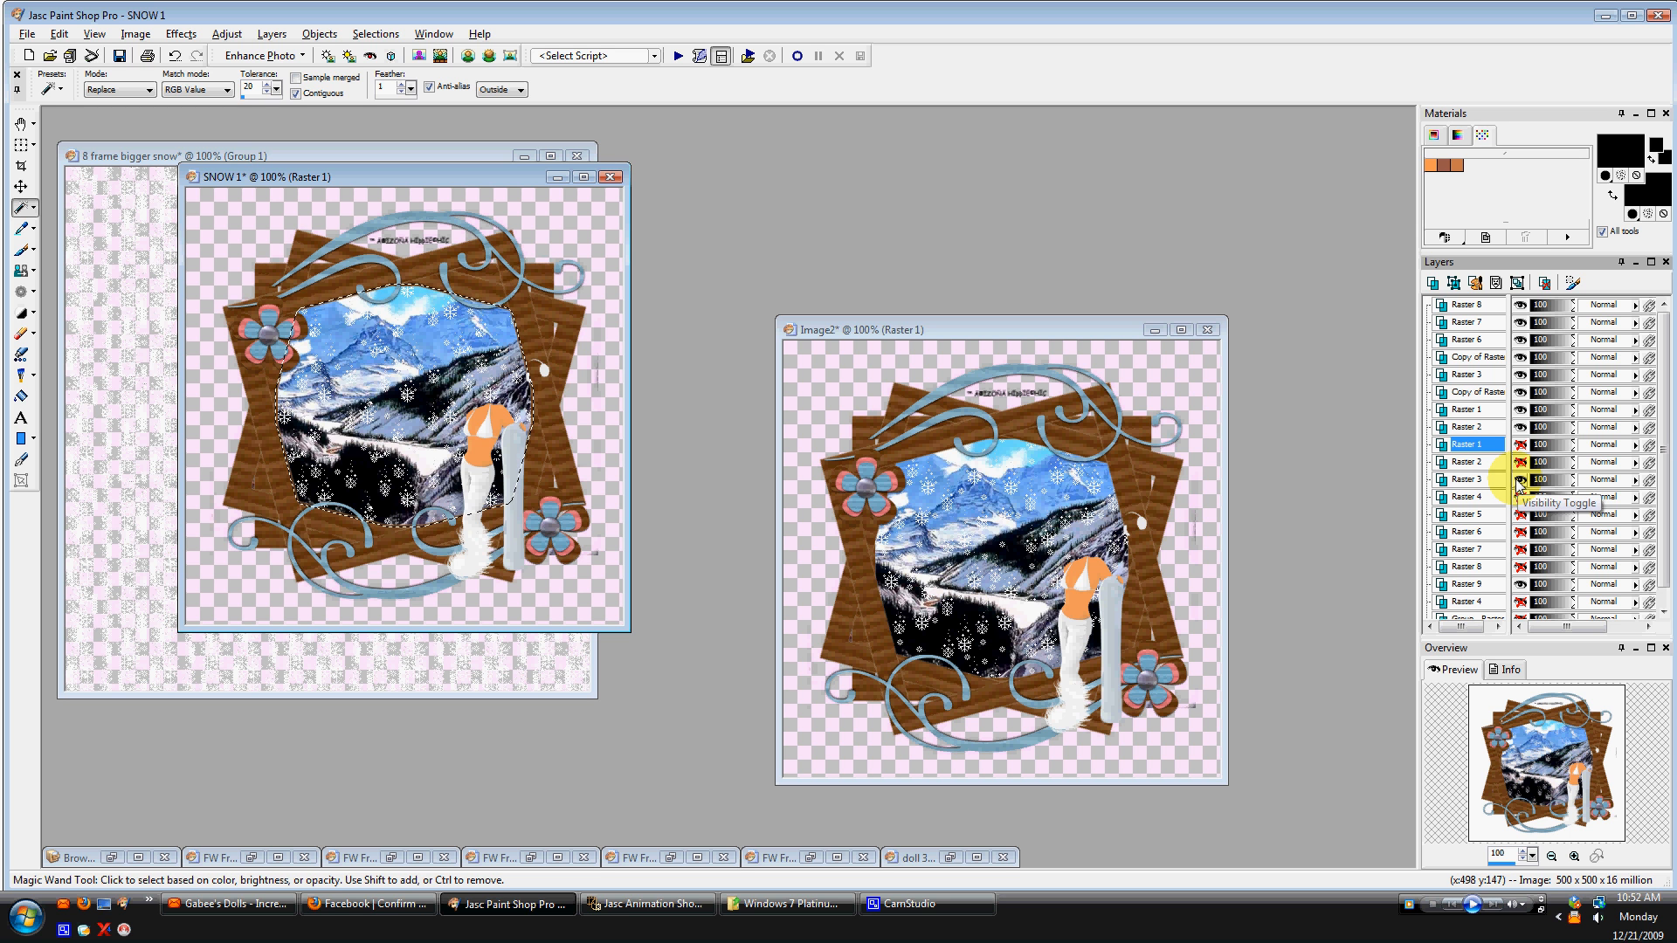